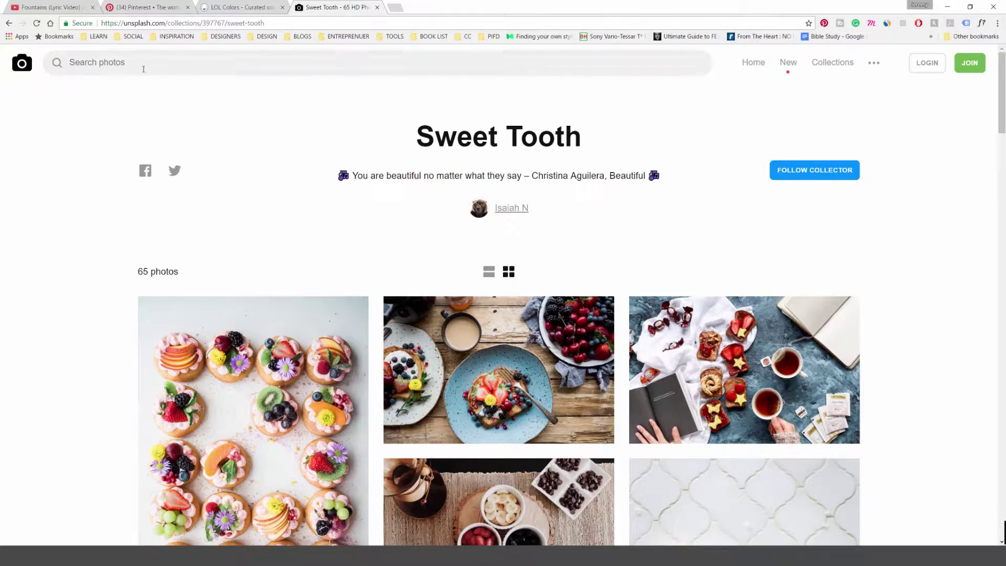
- Browse the Sweet Tooth photo collection on Unsplash for a colourful dessert image to use as a palette source
click(98, 68)
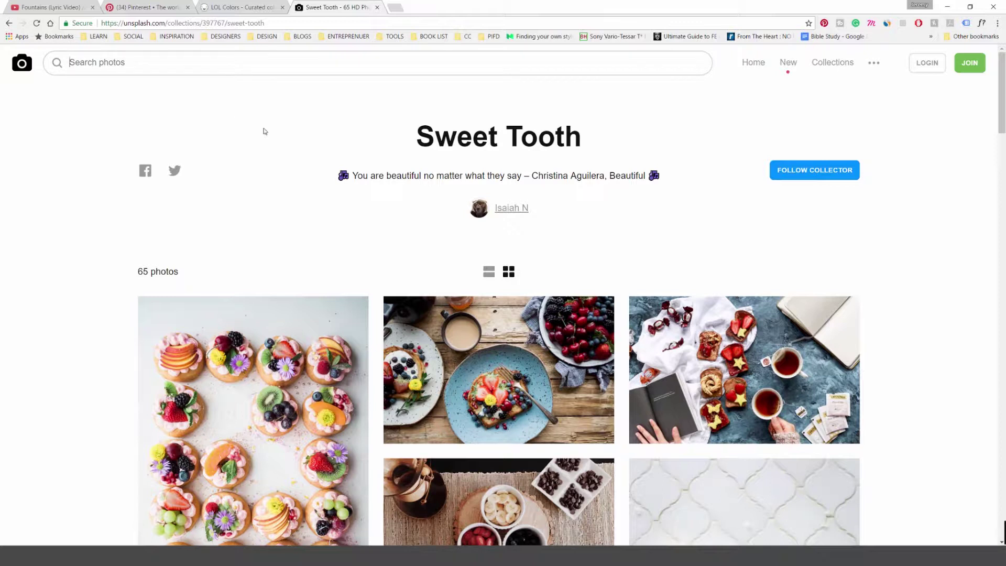
scroll(370, 147, down, 2)
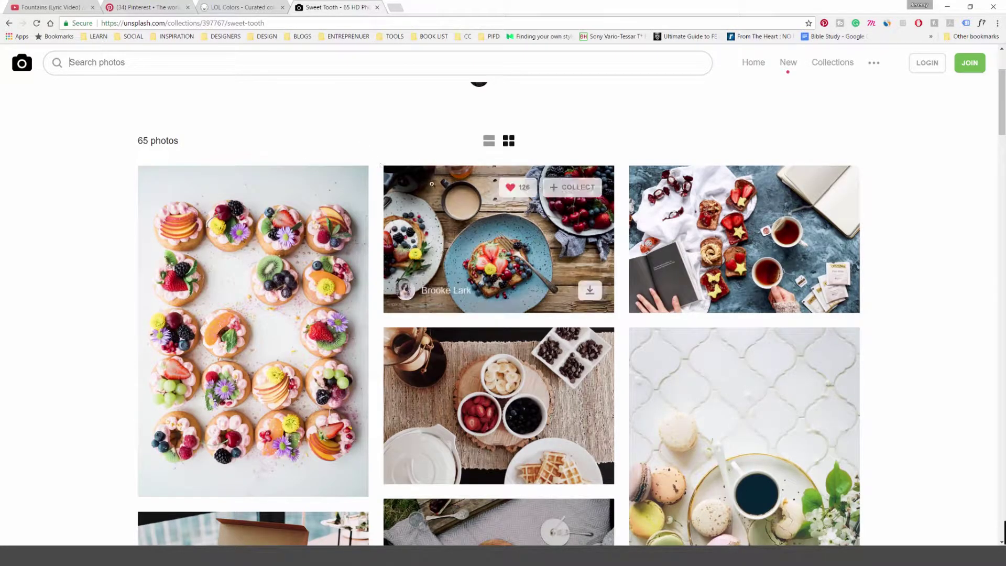
scroll(321, 171, down, 1)
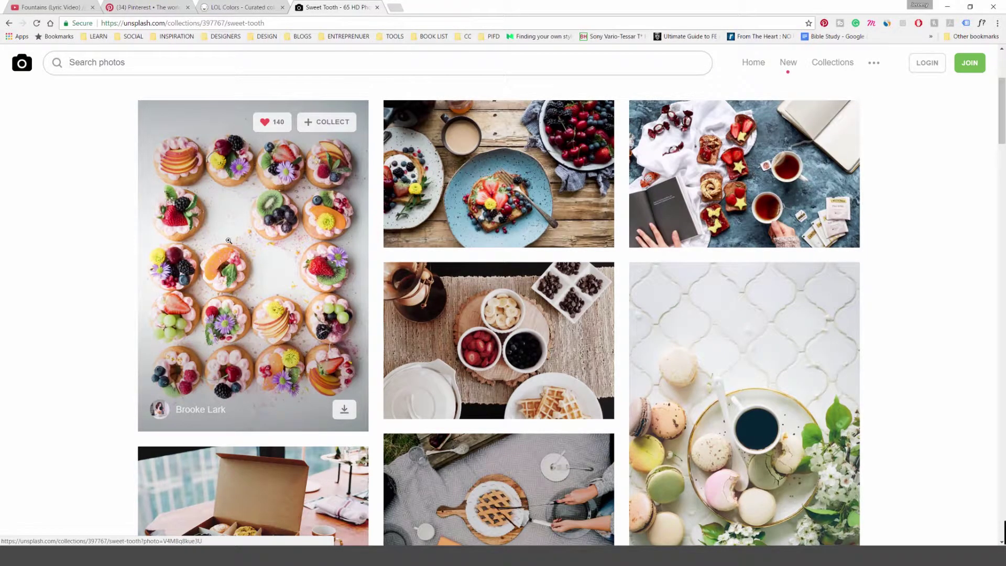
scroll(99, 314, down, 1)
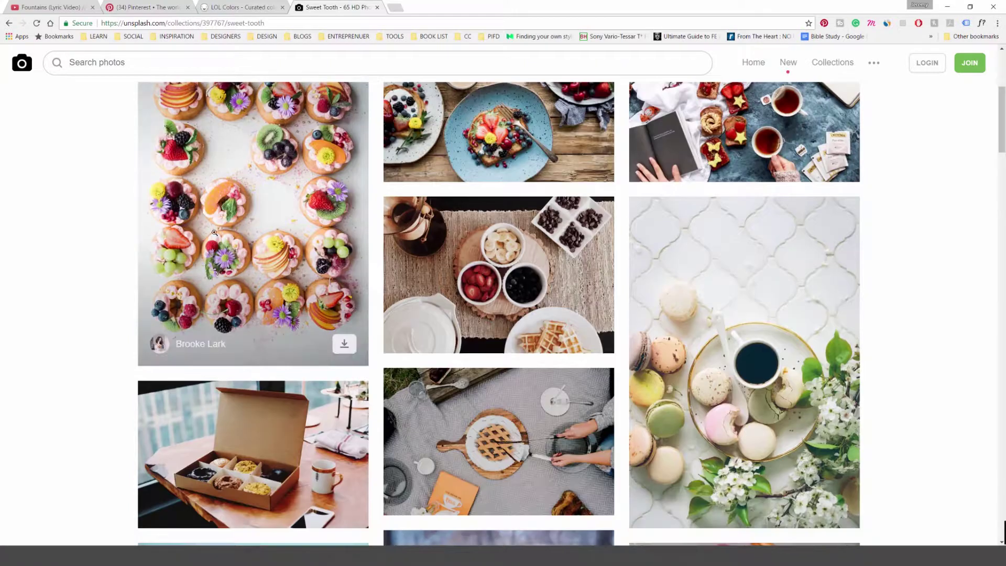
scroll(199, 168, up, 1)
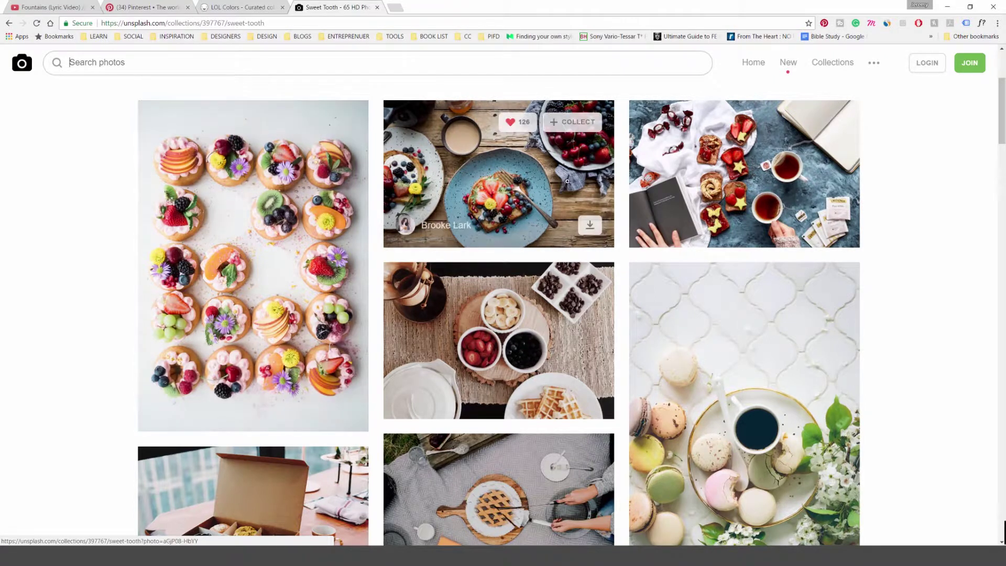
scroll(691, 186, down, 2)
scroll(510, 309, down, 3)
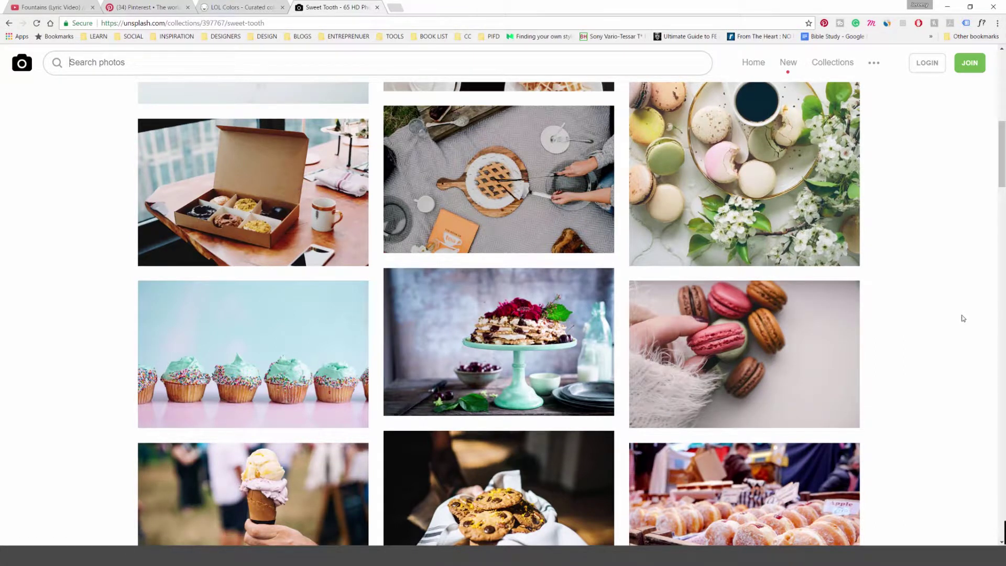
scroll(948, 328, down, 1)
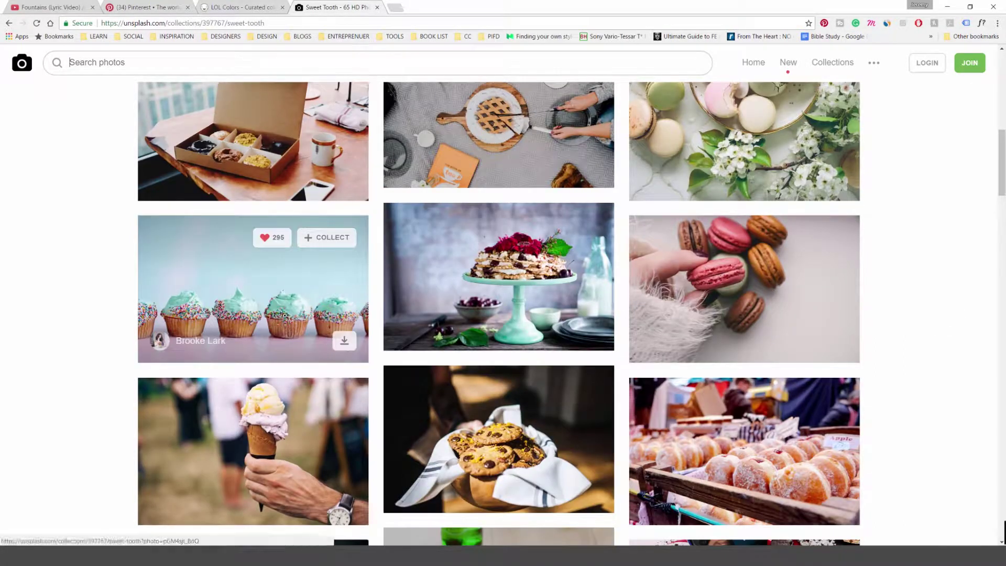
scroll(292, 302, down, 1)
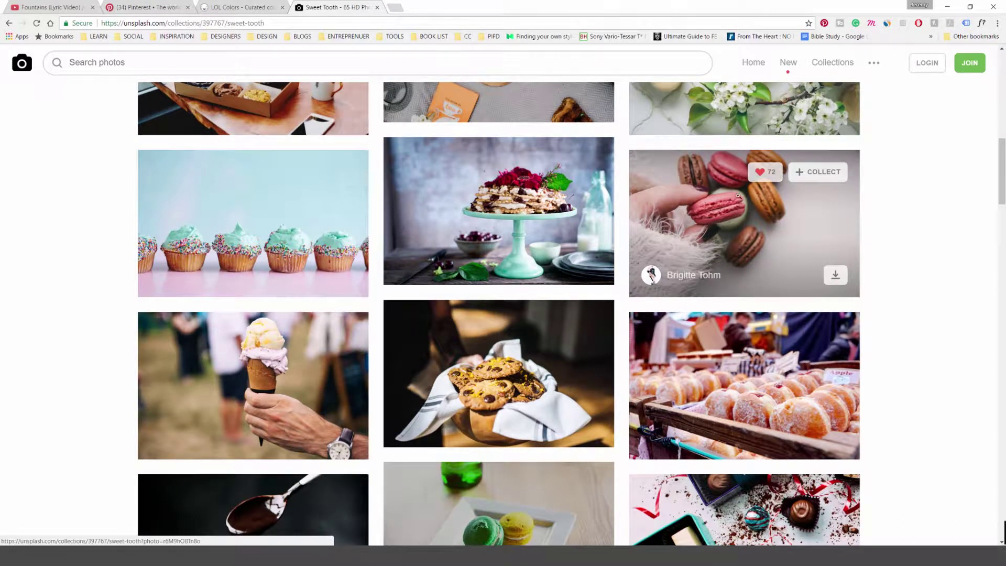
scroll(613, 282, down, 2)
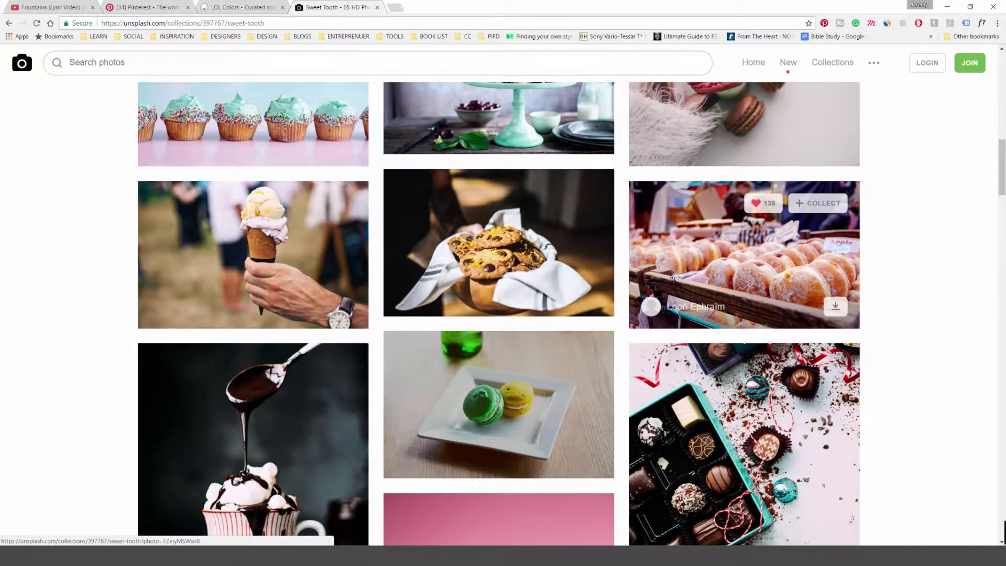
scroll(671, 278, down, 3)
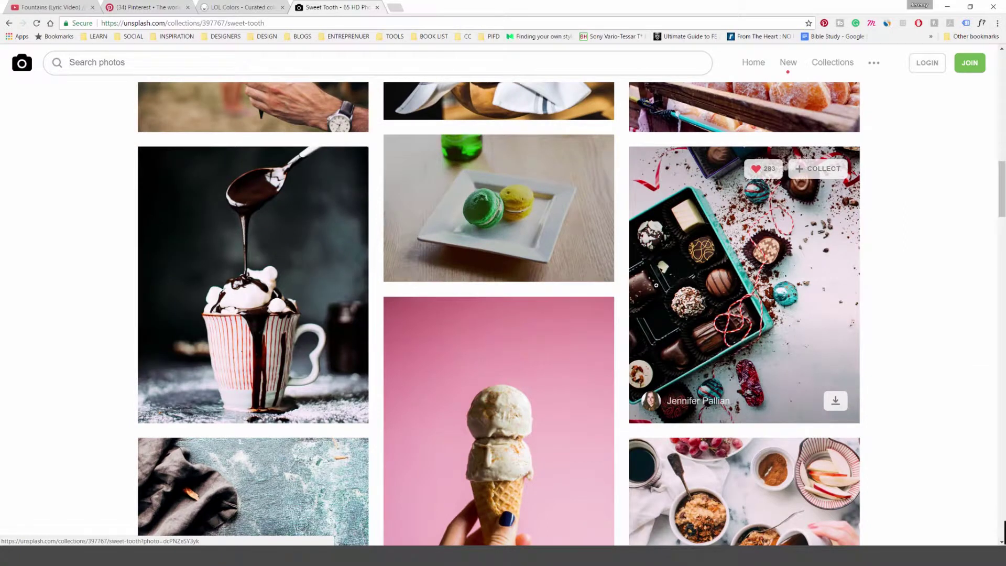
scroll(656, 285, down, 3)
scroll(651, 286, down, 3)
scroll(649, 289, down, 3)
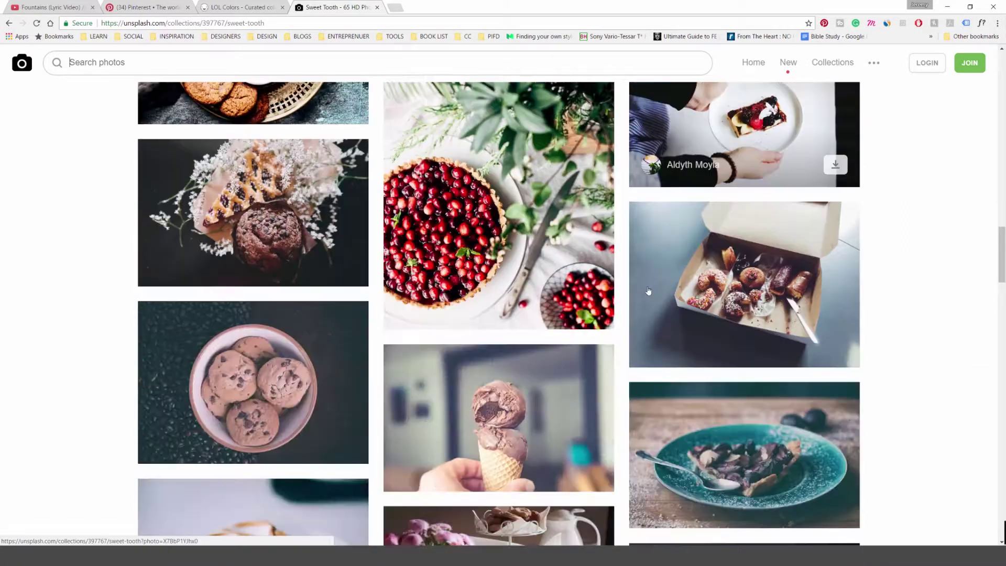
scroll(642, 282, down, 3)
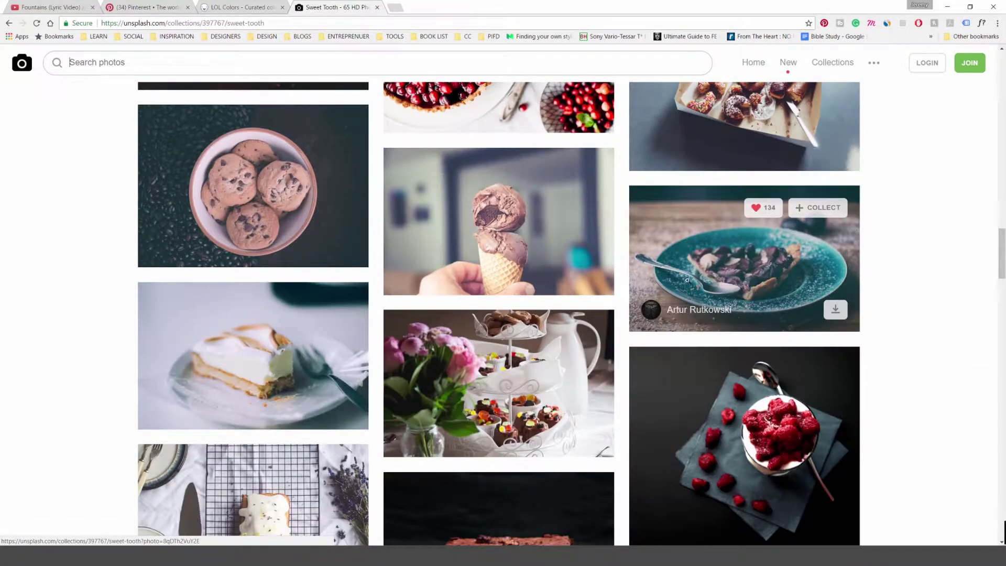
scroll(576, 345, down, 2)
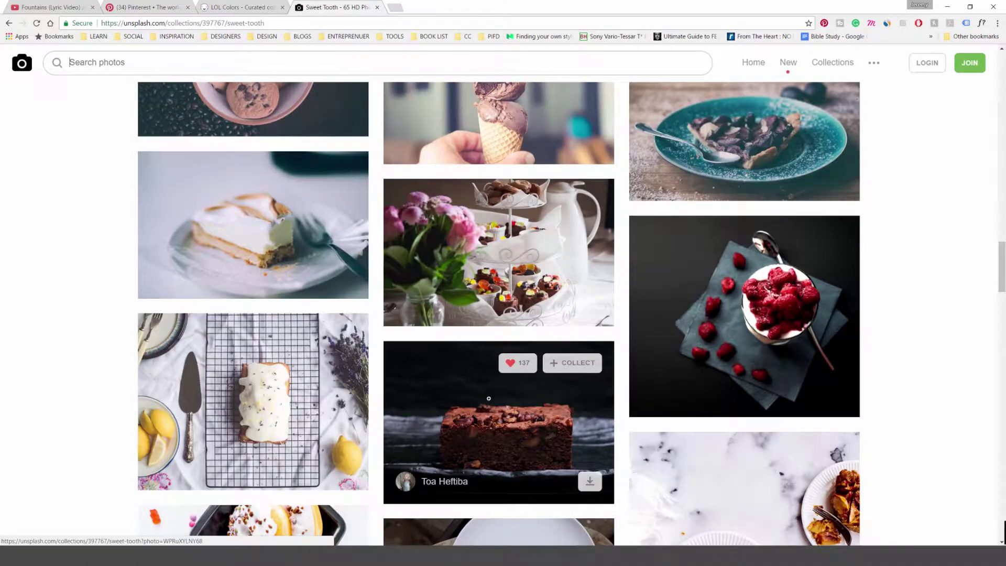
scroll(734, 340, down, 1)
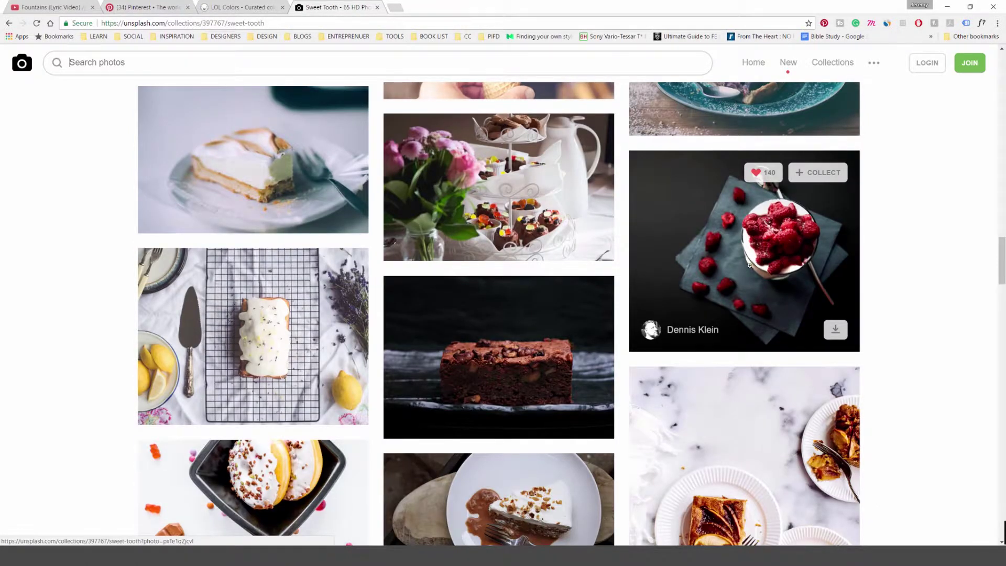
scroll(749, 266, down, 4)
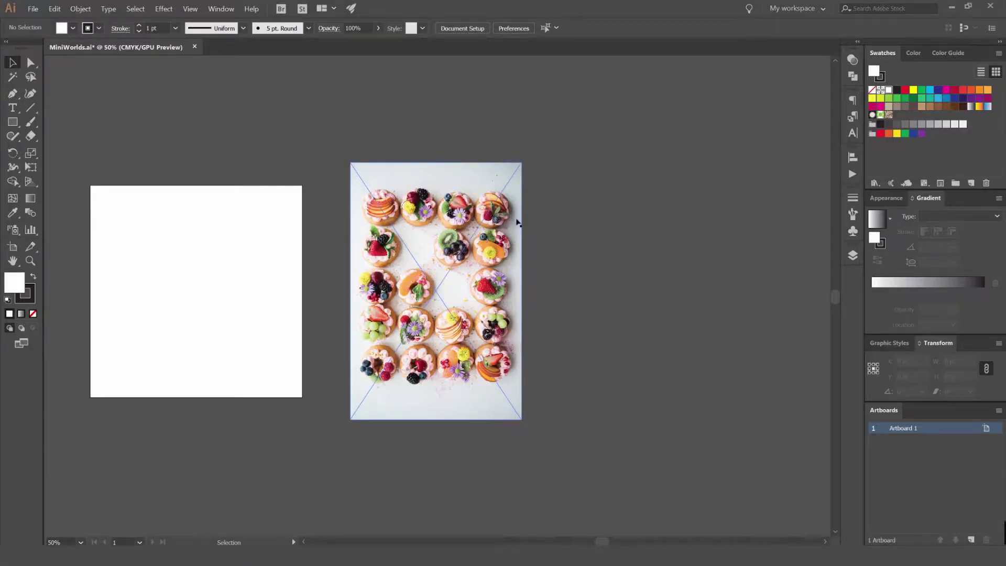
click(517, 221)
scroll(520, 265, up, 1)
drag(519, 250, 573, 237)
click(648, 206)
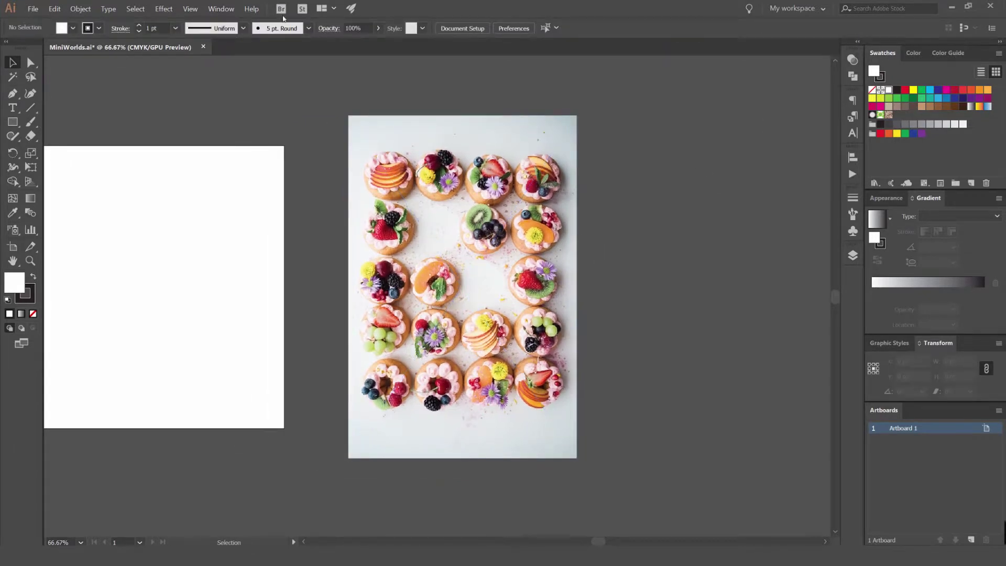
click(226, 9)
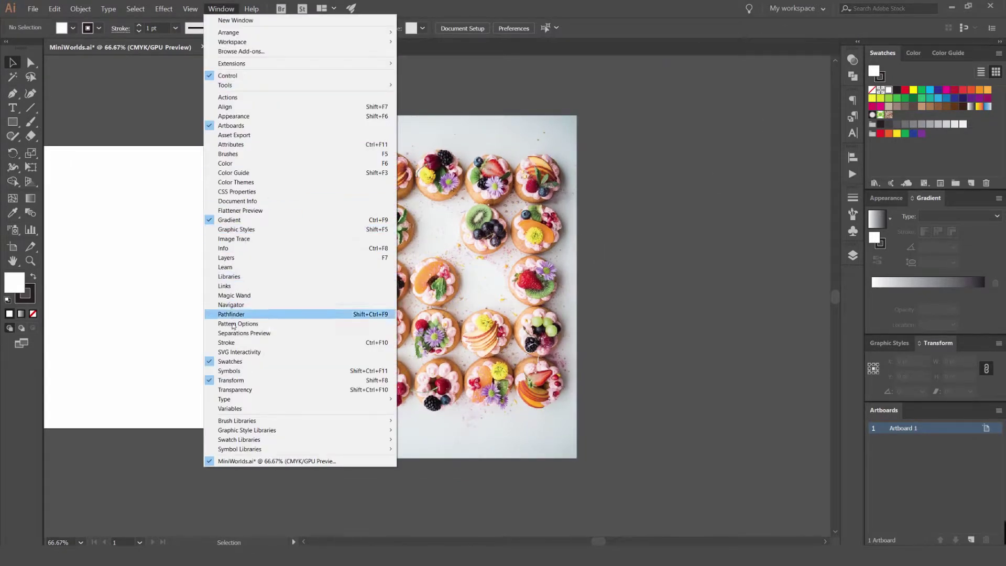
click(762, 75)
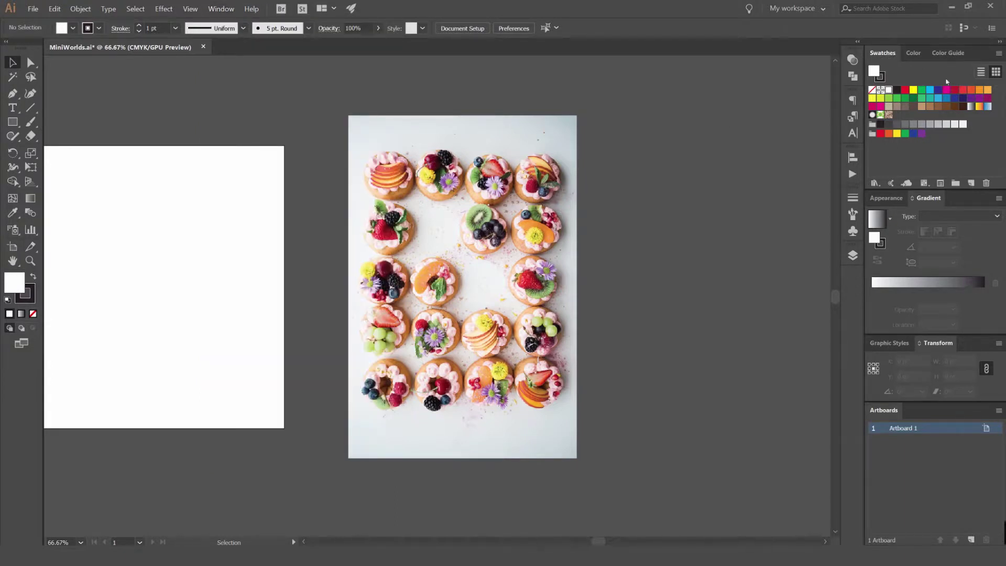
- Select all unused swatches in the document and delete them
click(999, 57)
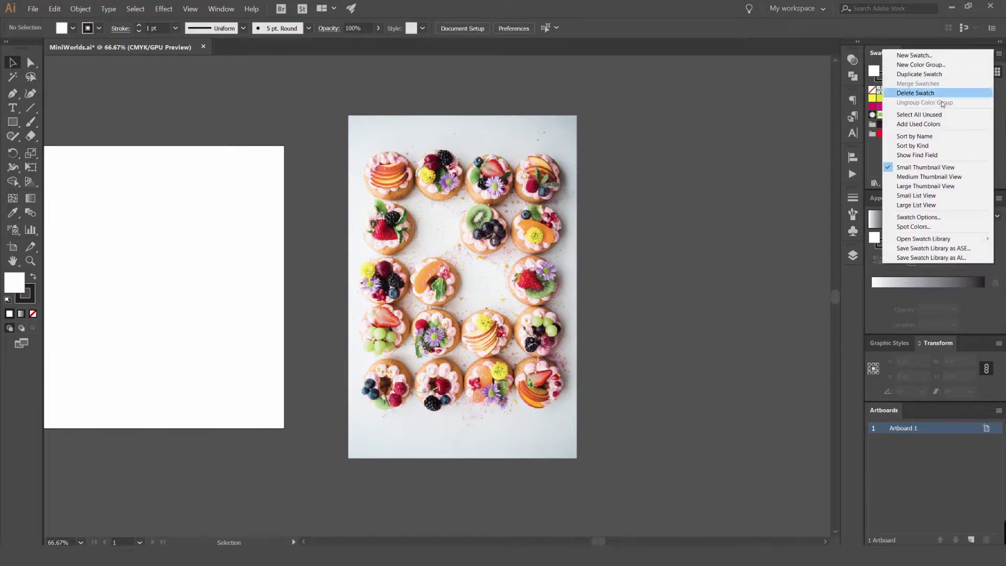
click(918, 115)
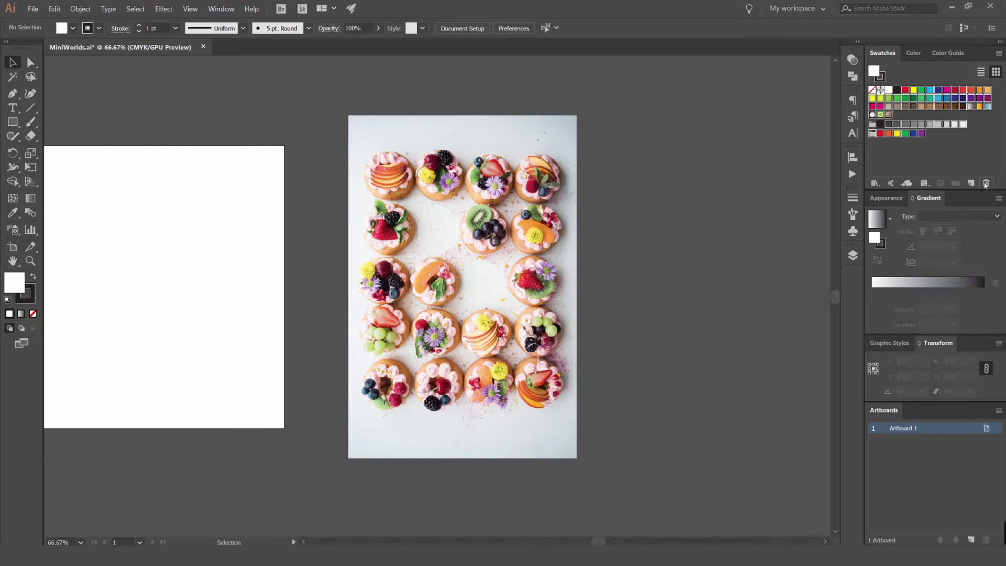
click(986, 184)
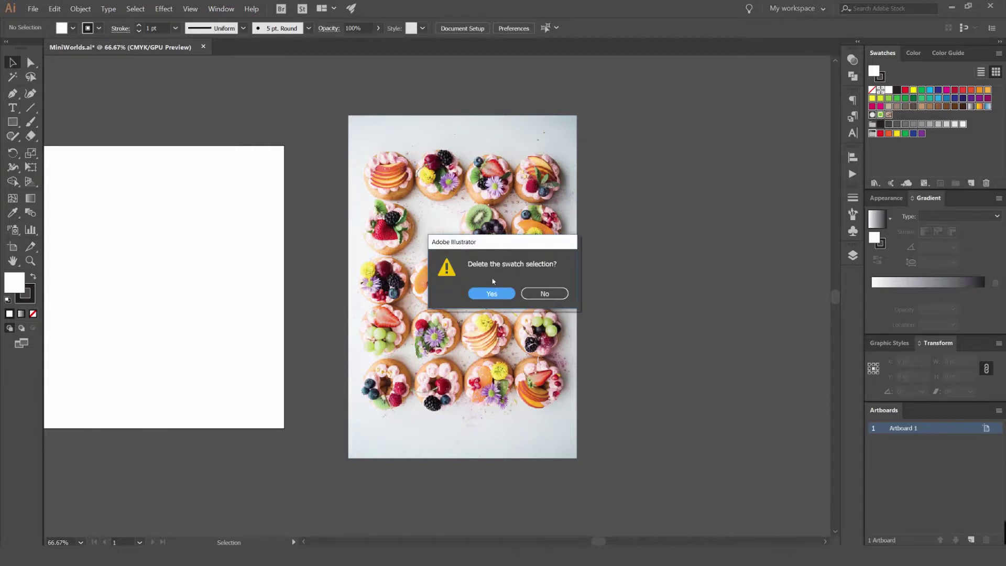
click(492, 294)
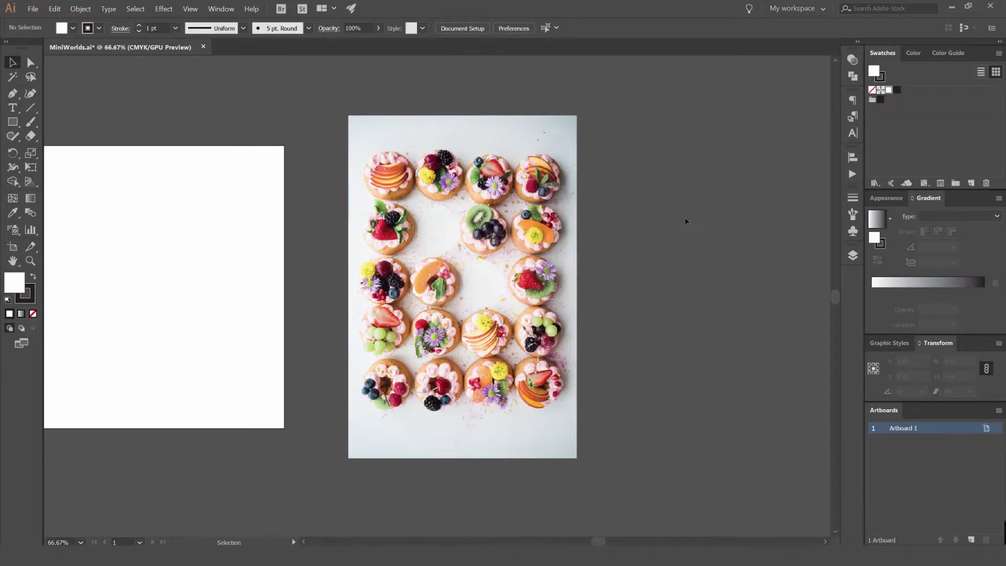
- Detach the Swatches panel, float it beside the pastry photo, and leave nothing selected on the canvas
drag(894, 58, 703, 101)
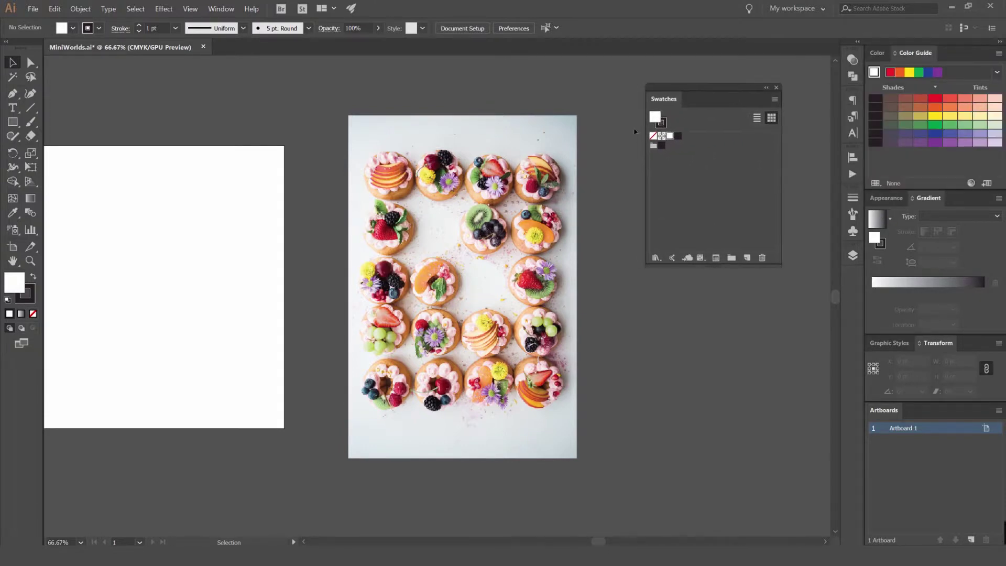
click(516, 142)
click(604, 161)
click(539, 163)
key(ctrl+shift+a)
- Sample the orange of the peach slice on the pastry in the photo as the fill colour with the Eyedropper tool
key(i)
click(15, 214)
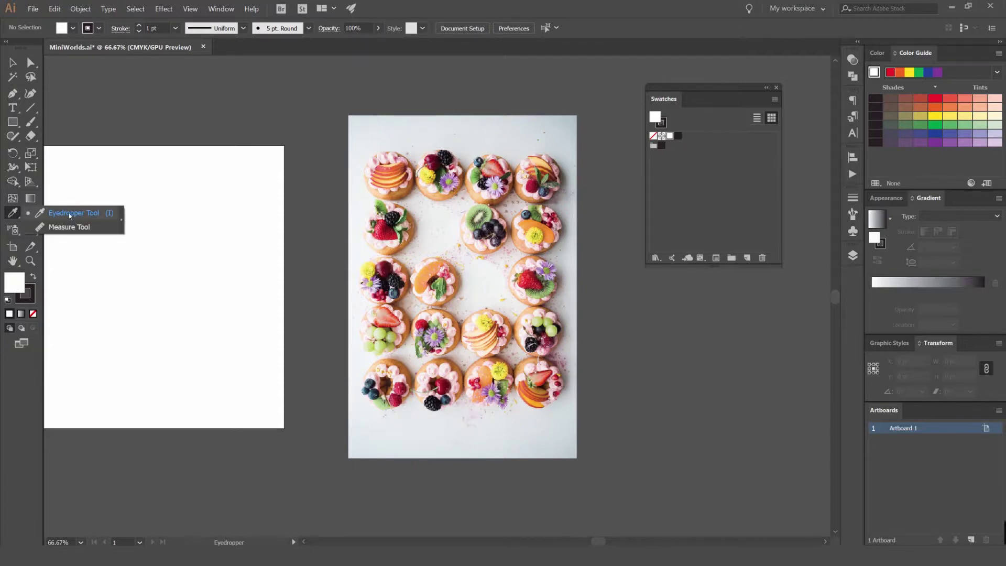
click(113, 217)
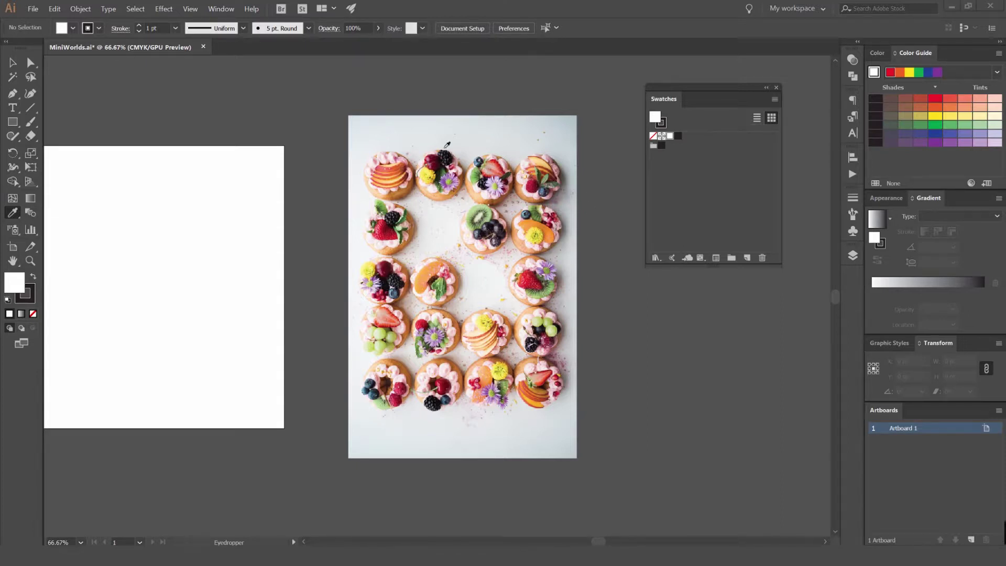
ctrl+space+click(457, 163)
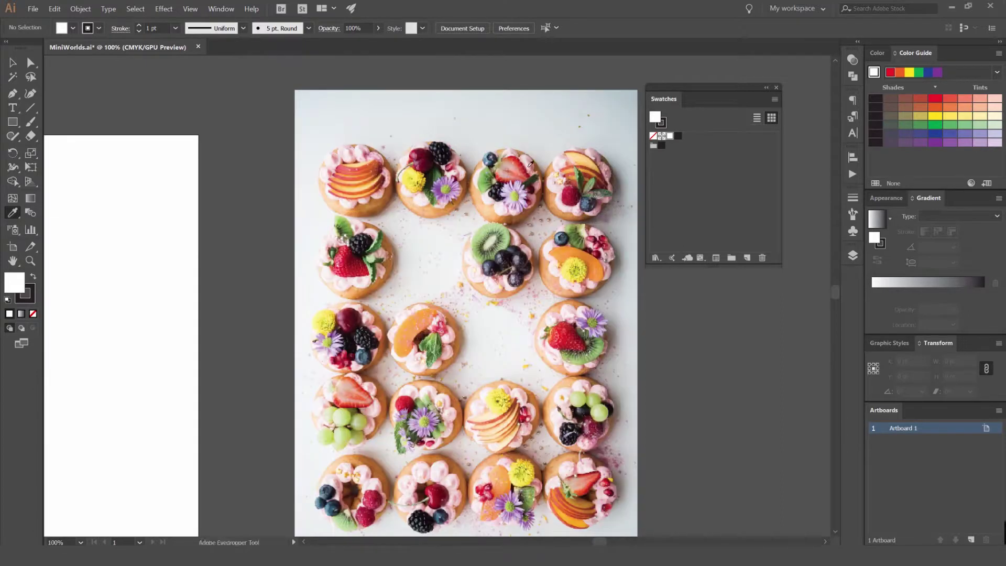
drag(455, 266, 439, 219)
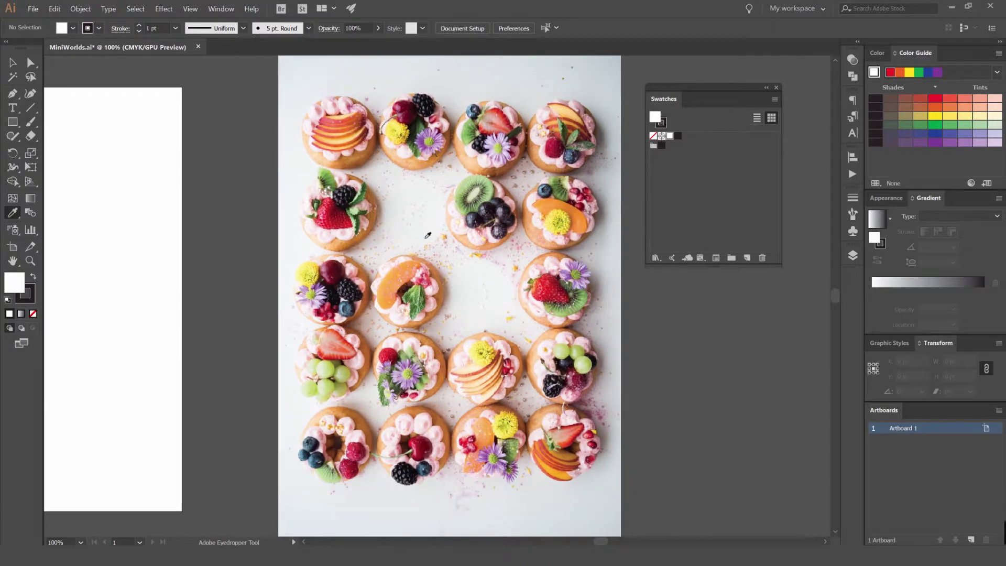
drag(520, 169, 570, 160)
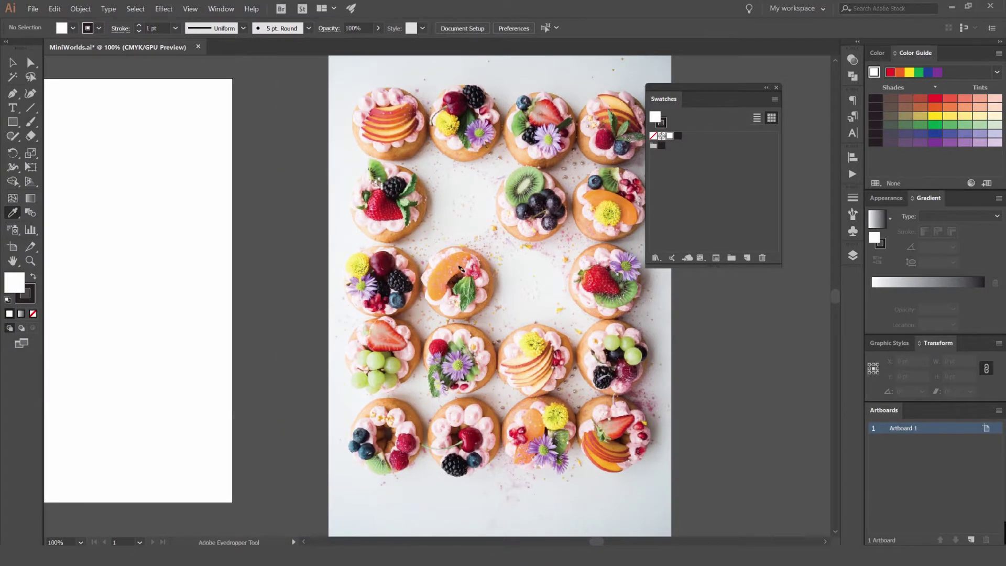
scroll(460, 270, up, 3)
scroll(433, 278, up, 2)
drag(433, 278, 455, 235)
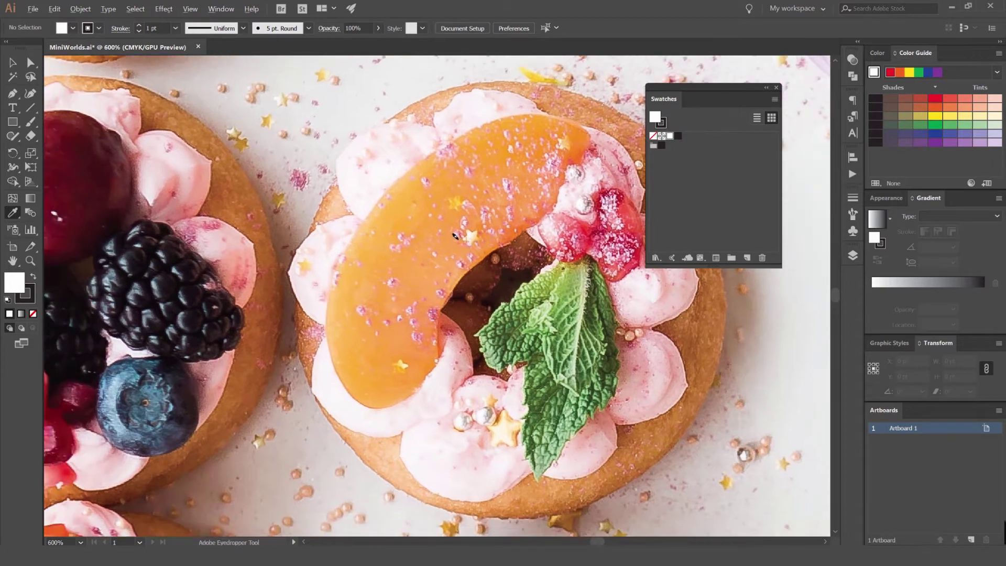
scroll(454, 236, down, 5)
scroll(450, 240, up, 1)
ctrl+space+click(449, 241)
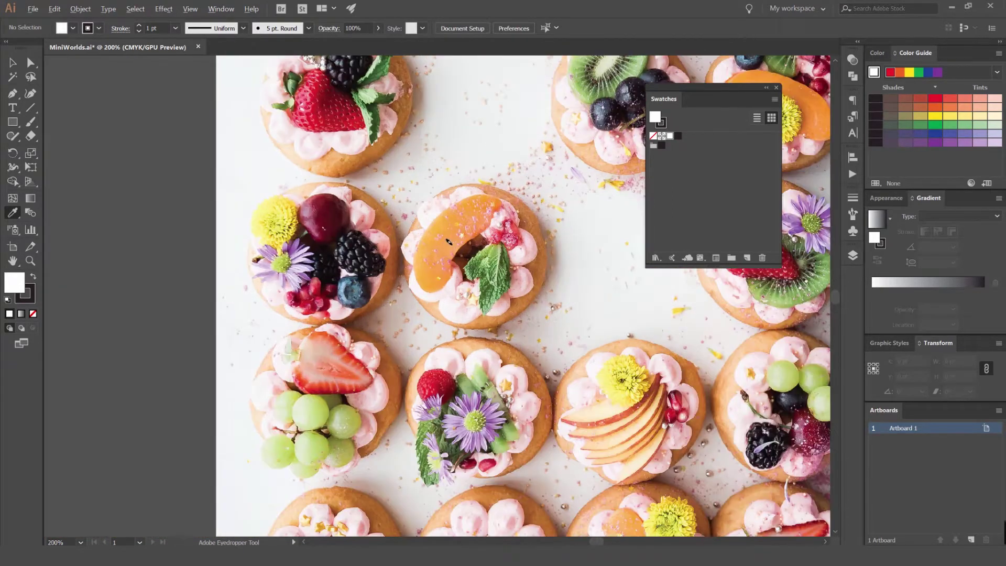
ctrl+alt+space+click(448, 243)
ctrl+space+click(448, 243)
ctrl+space+click(450, 244)
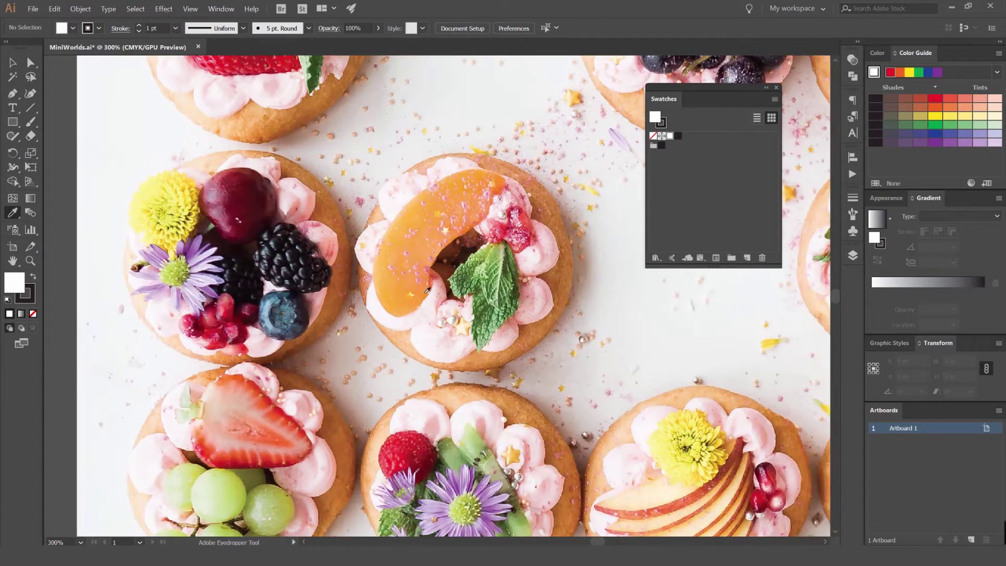
click(404, 289)
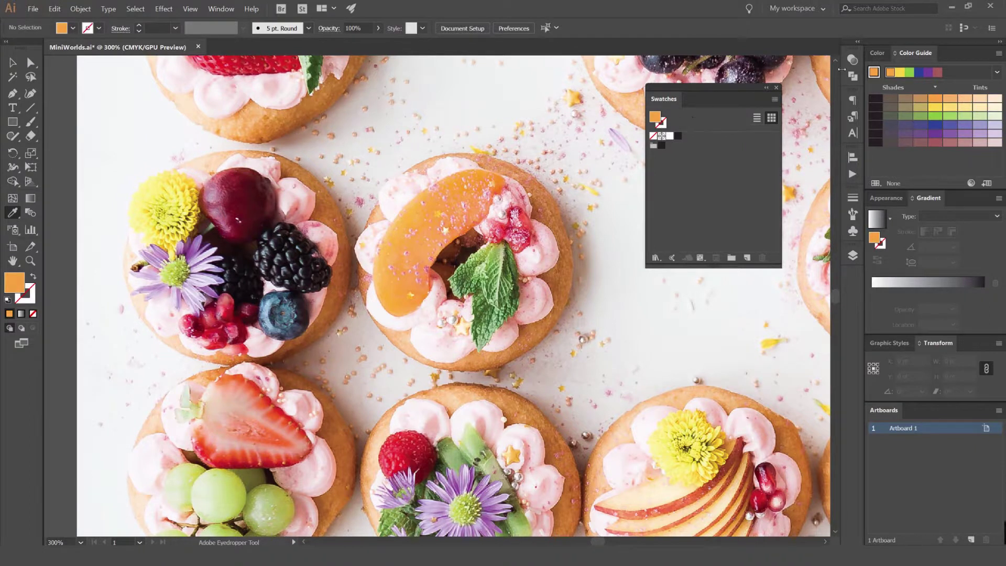
- Save the sampled peach orange as a new global CMYK process colour swatch
key(F6)
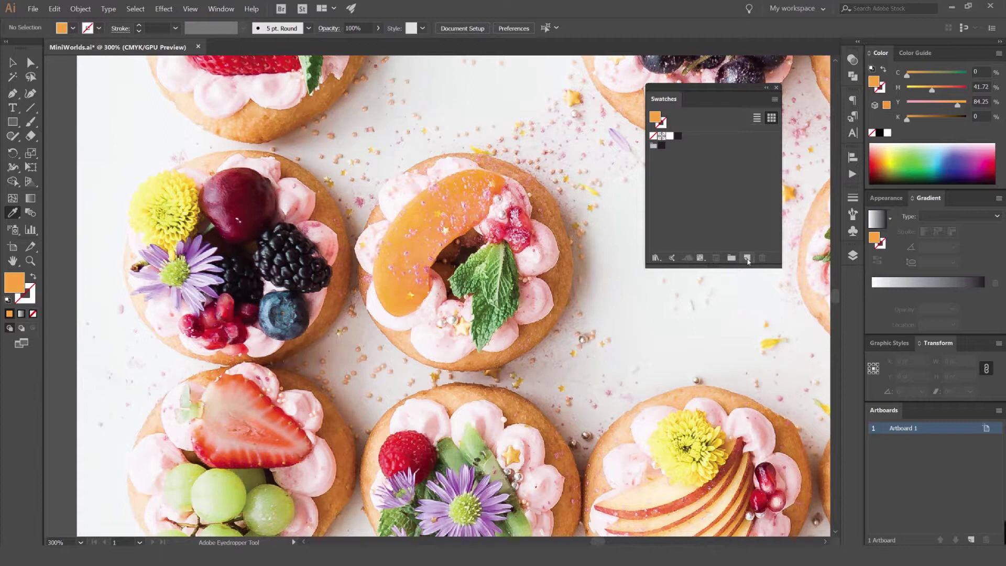
click(747, 258)
drag(630, 140, 562, 115)
click(553, 177)
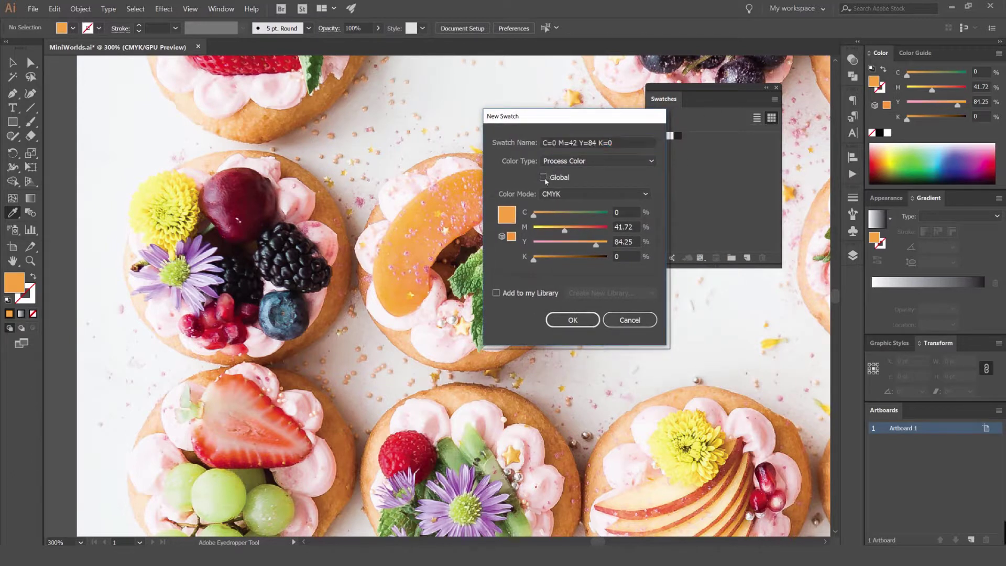
drag(548, 116, 664, 120)
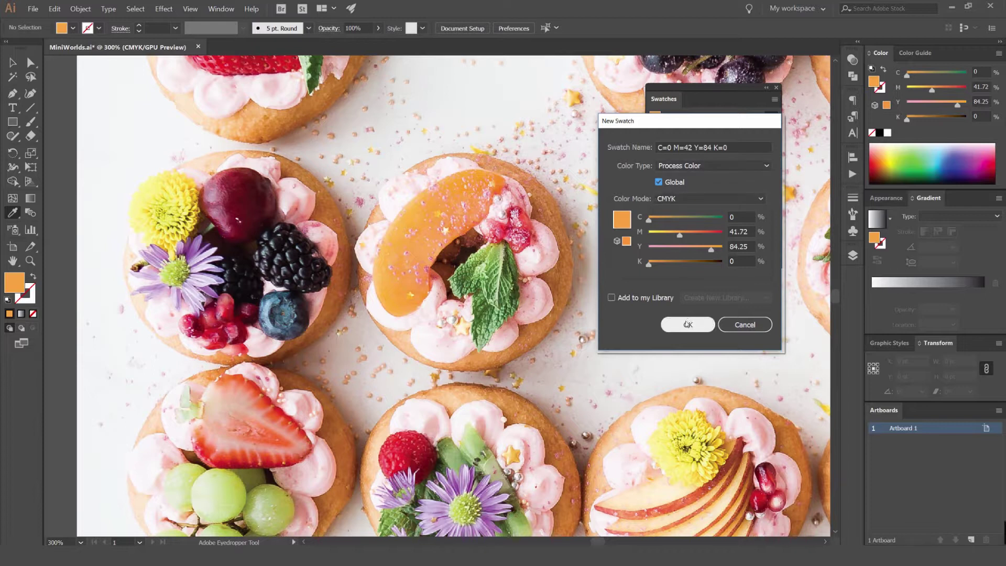
click(688, 324)
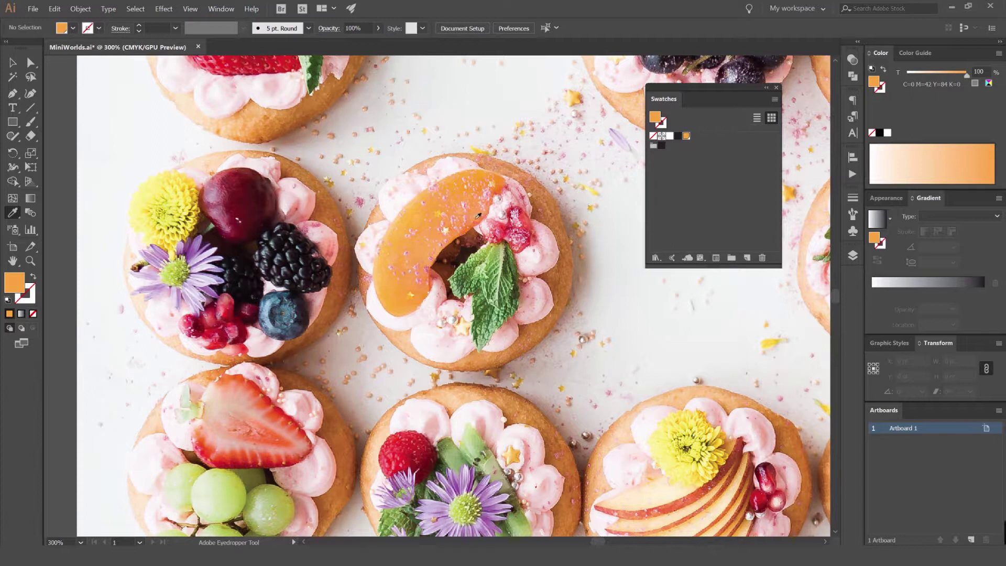
- Sample a soft pink from the icing beside the mint leaf and save it as a global process swatch
scroll(541, 253, up, 2)
click(533, 259)
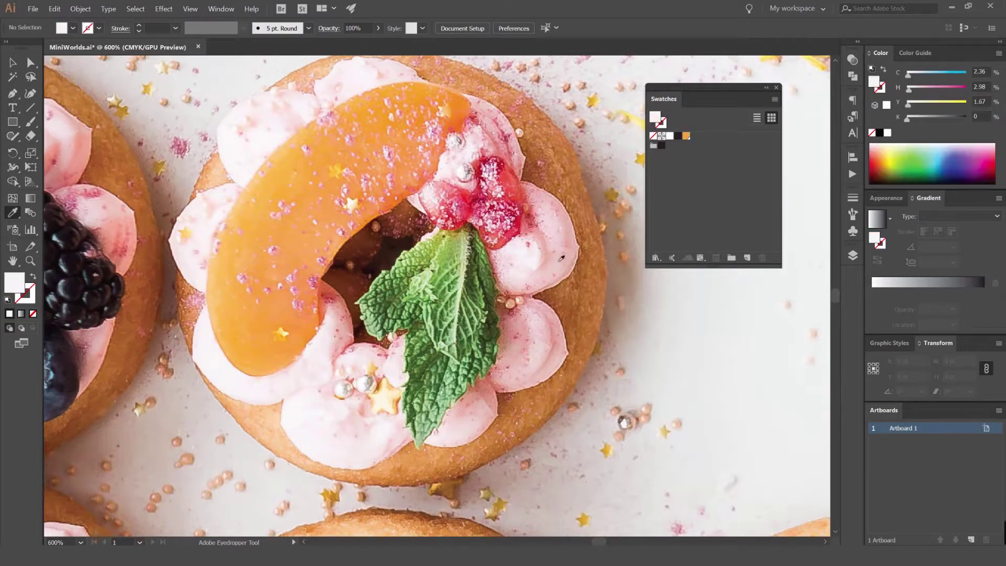
click(559, 240)
click(746, 257)
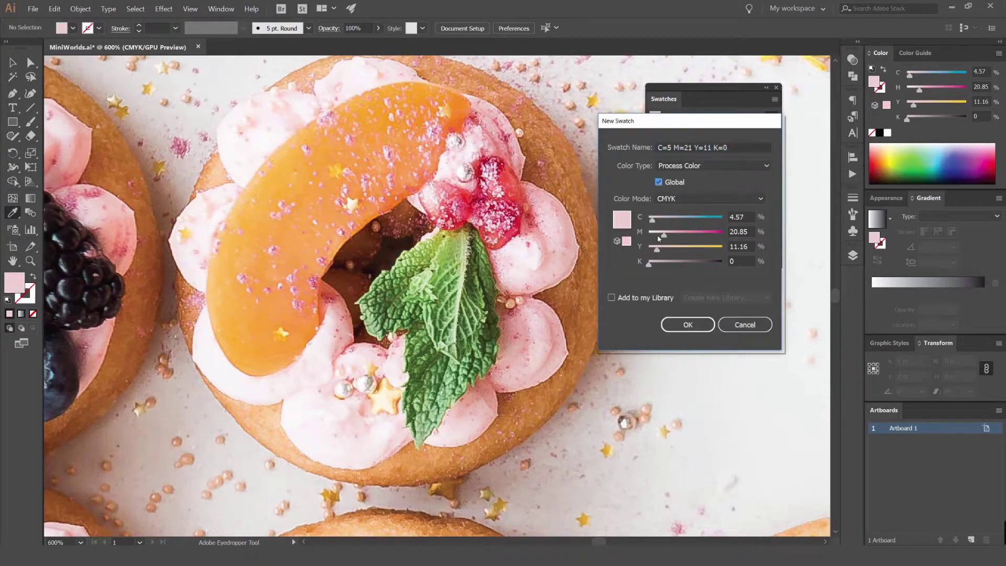
click(688, 324)
- Sample the red of the berries above the mint leaf and save it as a non-global process swatch
click(536, 261)
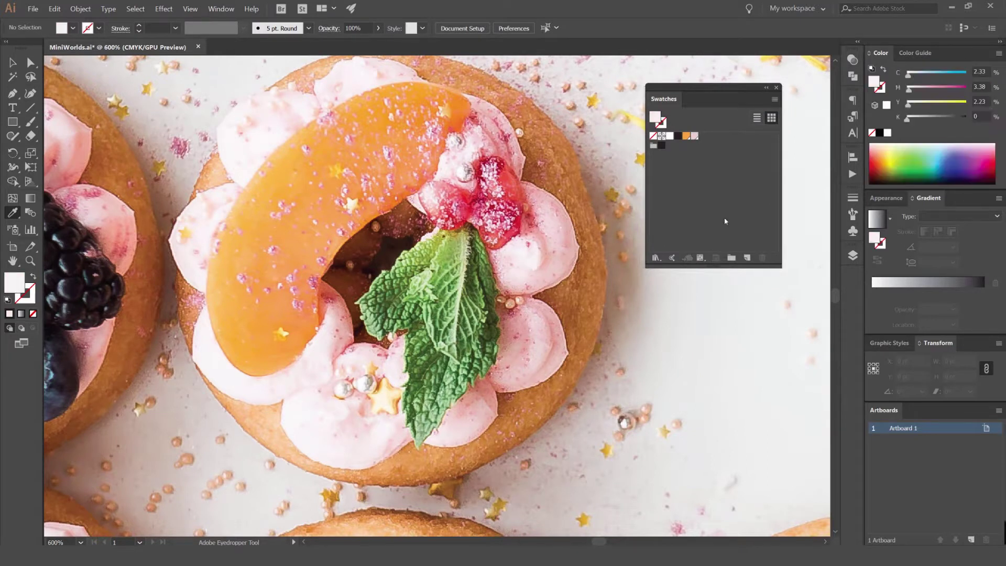
click(527, 195)
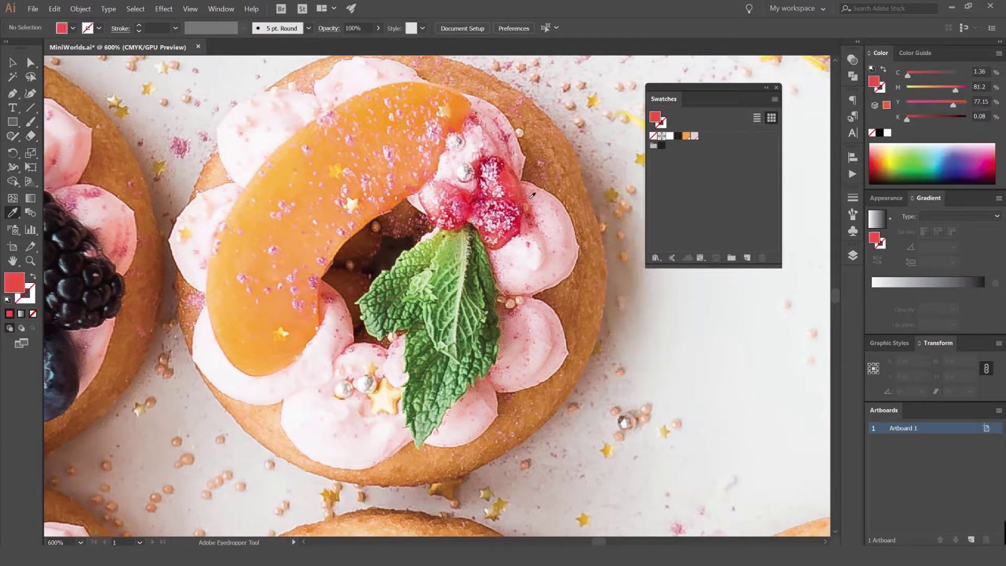
click(749, 259)
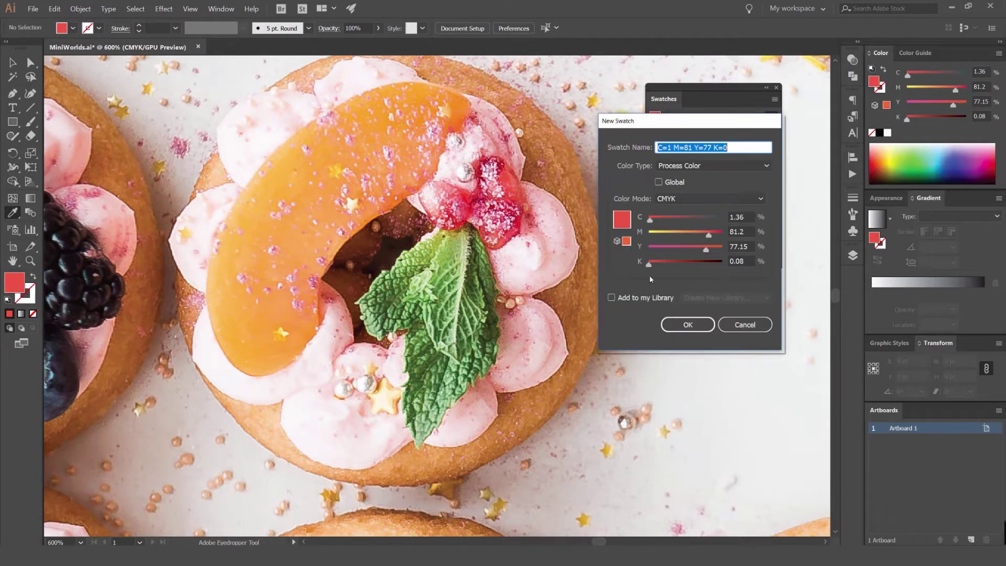
click(683, 323)
- Sample a near-white tone from the palest part of the pastry icing and save it as a global swatch
click(621, 296)
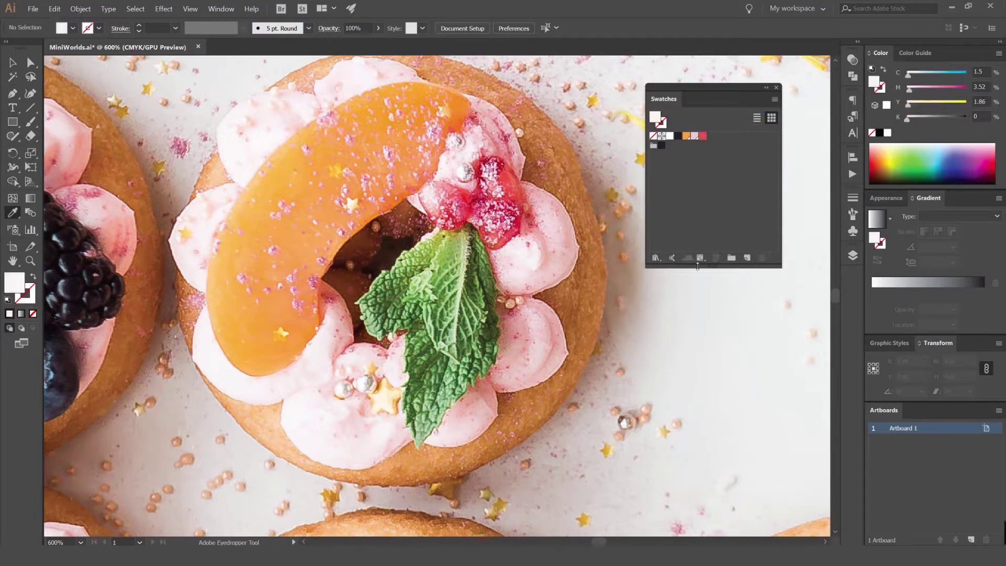
click(322, 346)
click(746, 257)
click(659, 182)
click(688, 325)
- Sample a light green from the mint leaf and save it as a global process swatch
click(461, 297)
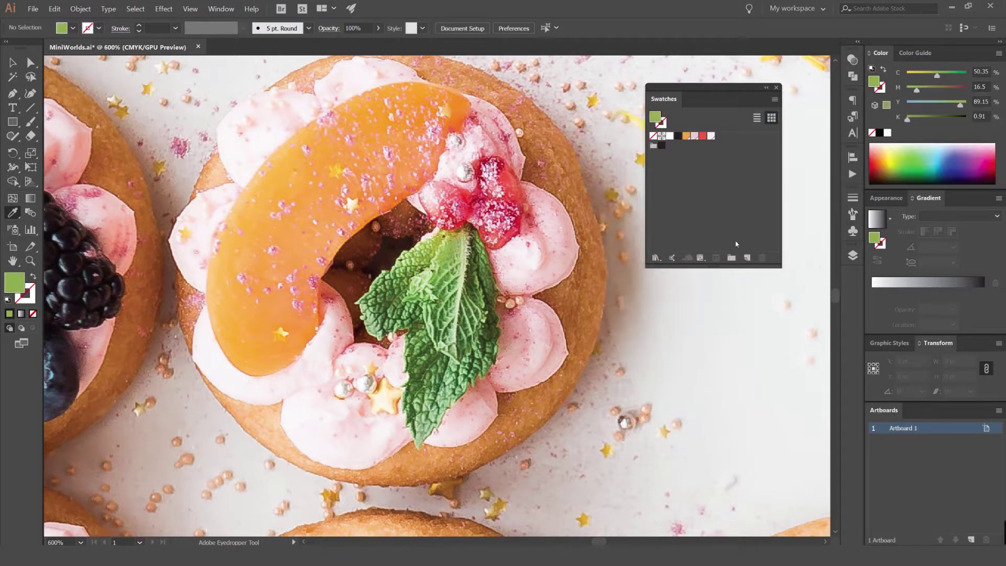
click(747, 257)
click(658, 181)
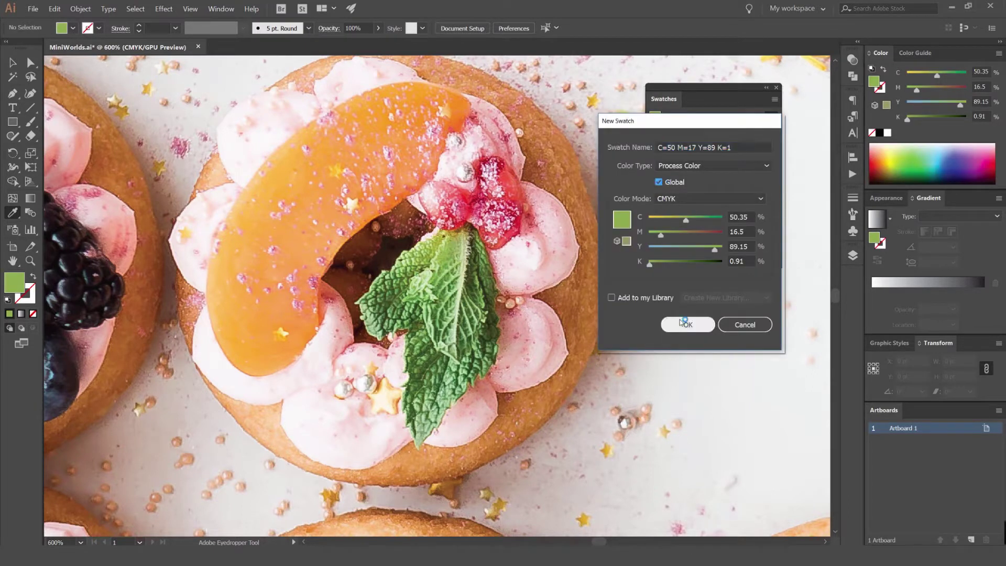
click(684, 323)
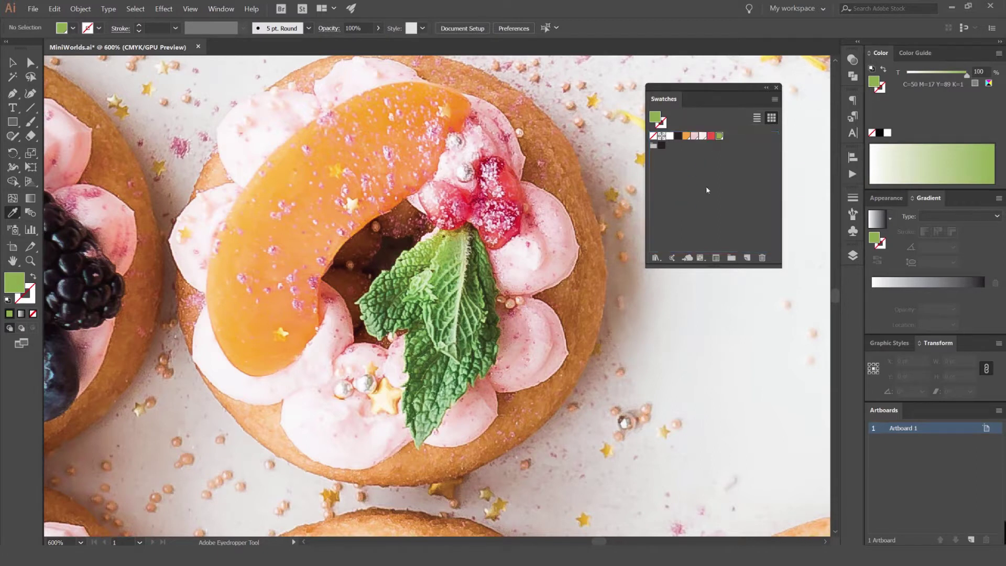
- Sample the purple of the flower petals on the strawberry and kiwi pastry and save it as a global swatch
key(ctrl+1)
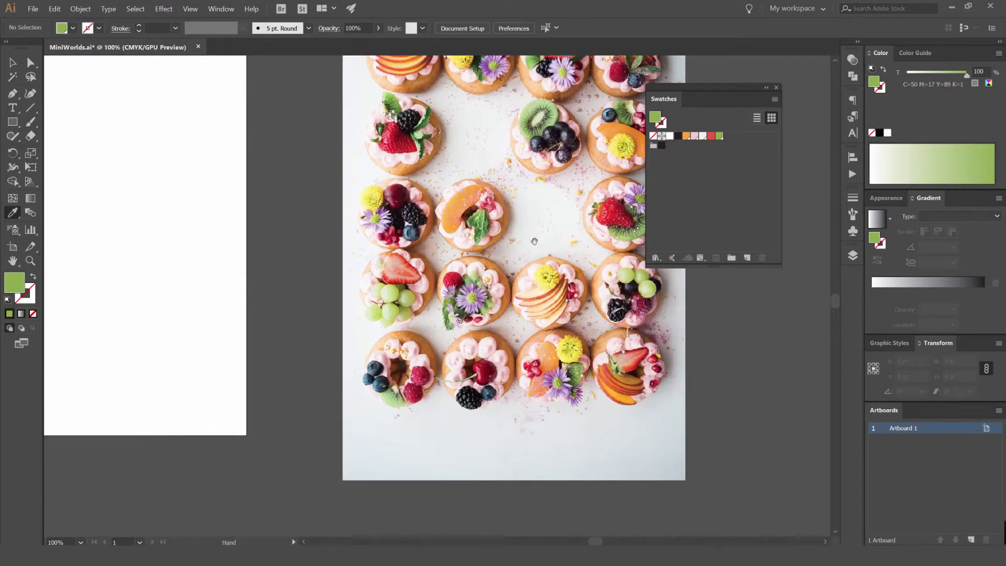
drag(569, 216, 496, 239)
scroll(580, 241, up, 4)
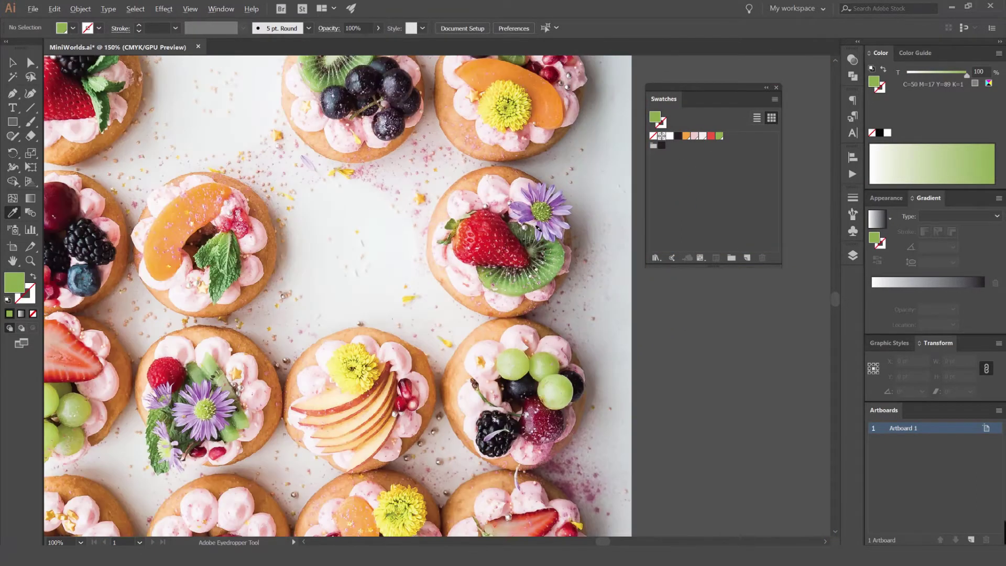
drag(572, 239, 554, 215)
scroll(540, 198, up, 2)
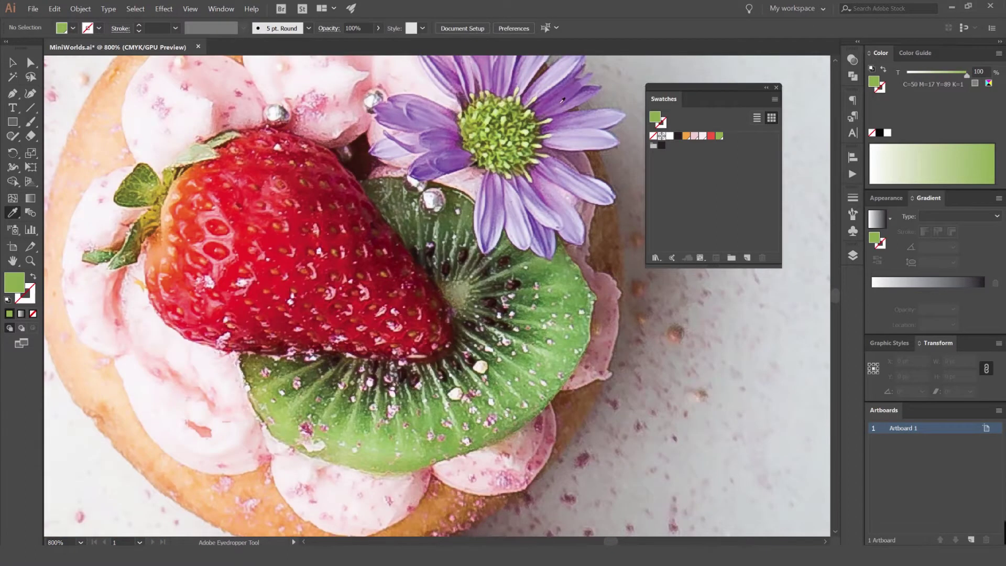
click(451, 160)
click(747, 258)
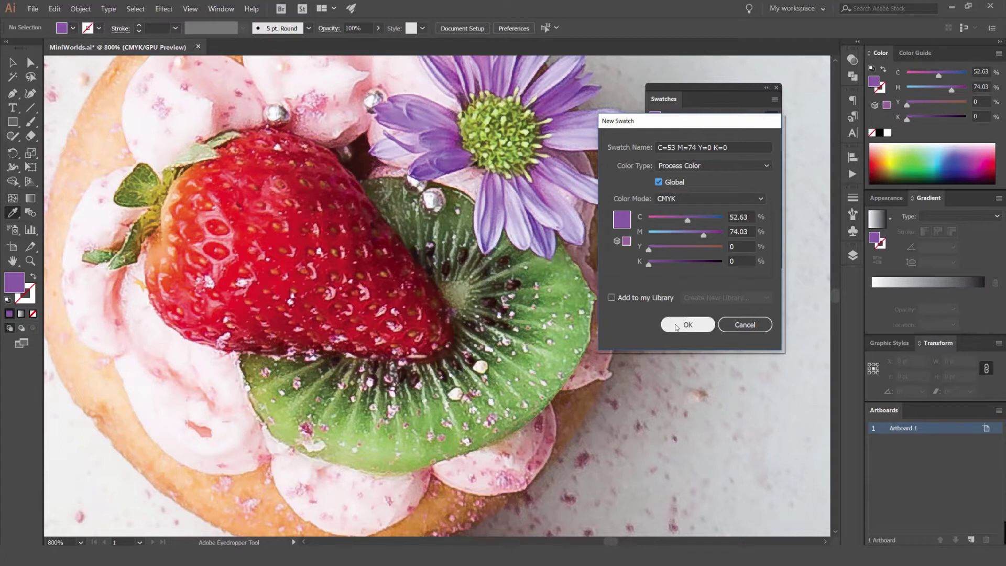
click(688, 324)
- Try out several darker greens from individual pixels of the kiwi flesh as the fill colour
click(560, 269)
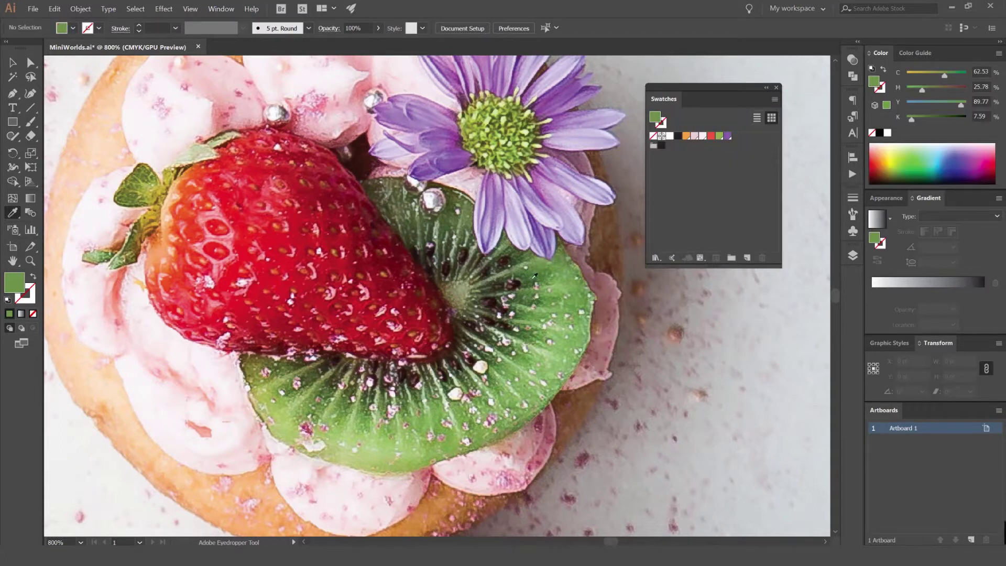
scroll(531, 277, up, 2)
scroll(525, 281, up, 6)
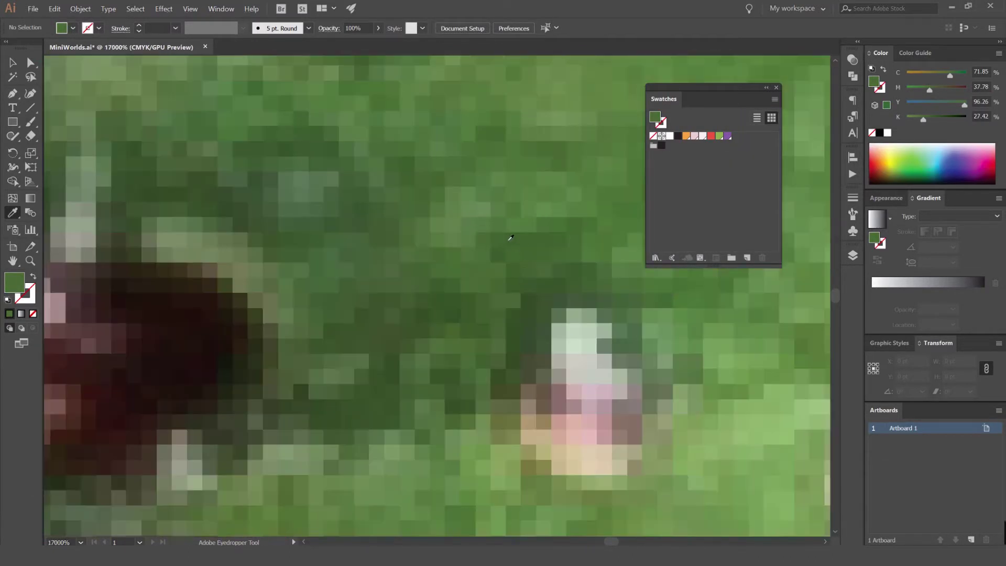
click(443, 218)
click(418, 214)
click(516, 258)
scroll(485, 259, down, 3)
scroll(485, 258, up, 4)
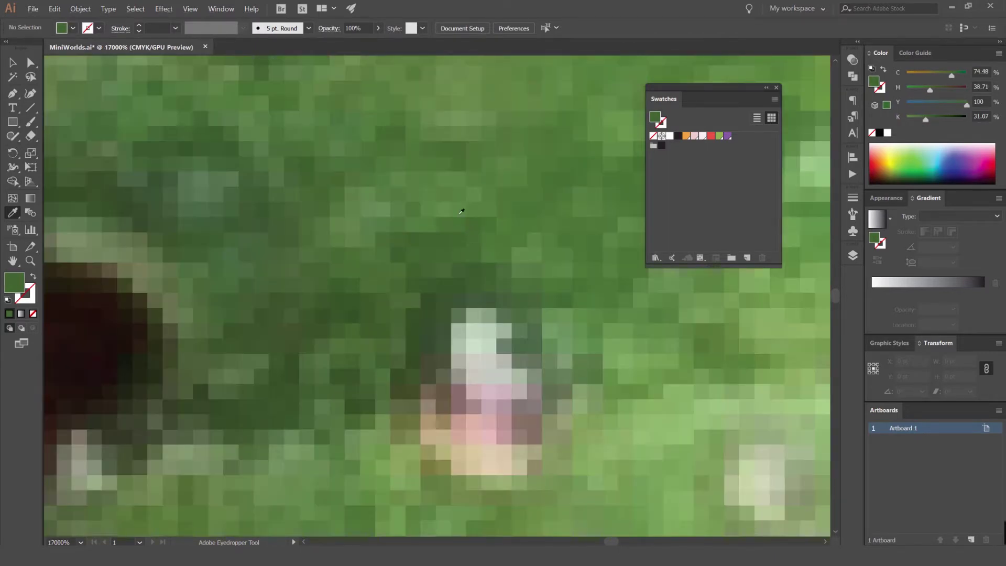
click(461, 208)
scroll(459, 177, down, 5)
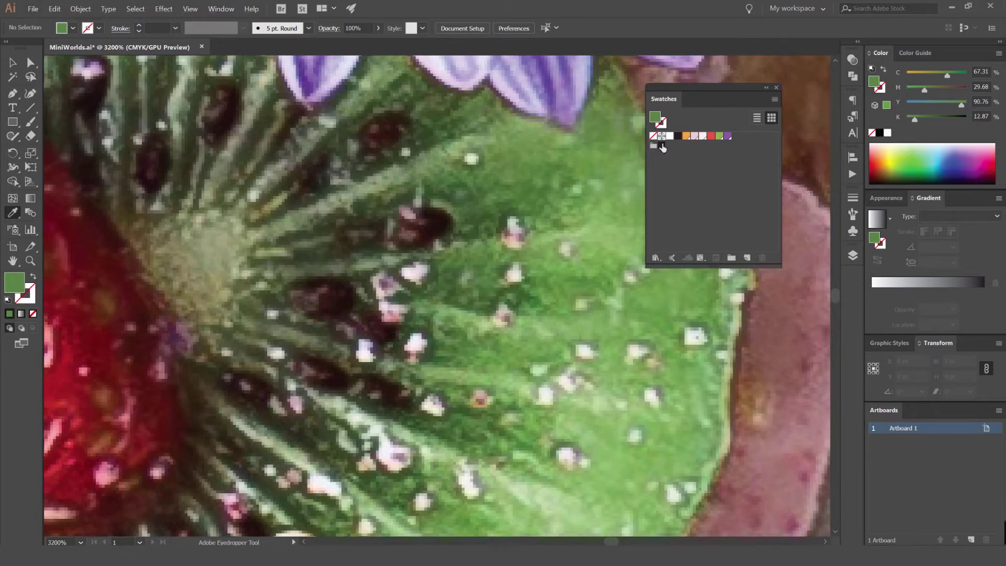
key(ctrl+minus)
key(ctrl+minus)
key(ctrl+minus)
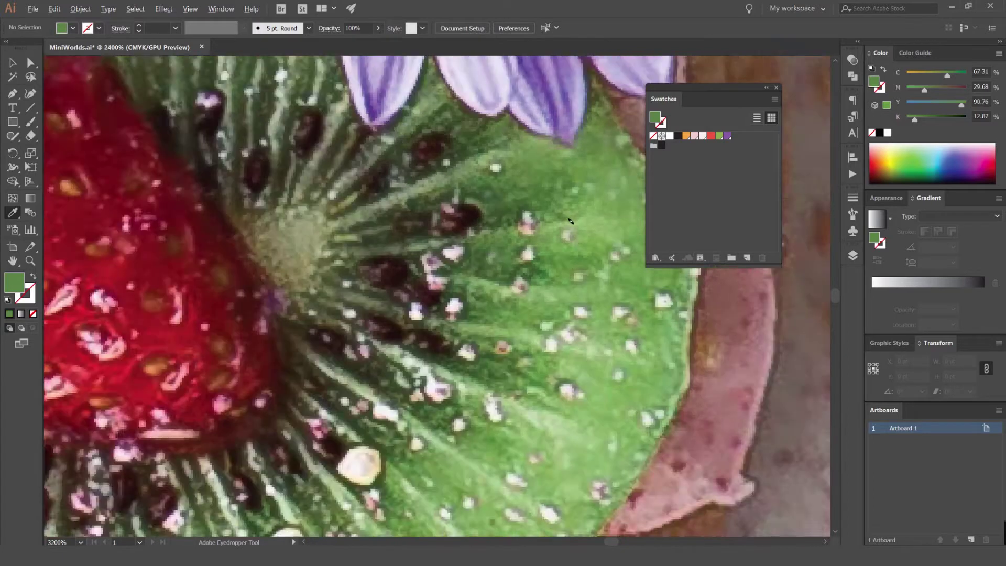
- Create a new colour group named "Colourful" in the swatches
click(731, 258)
drag(645, 303, 552, 300)
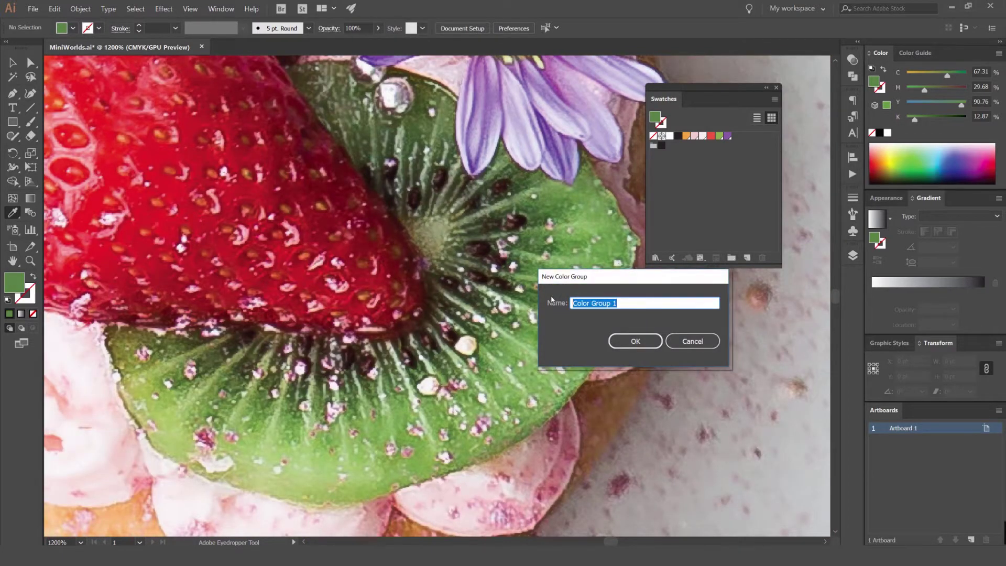
text(Colourful)
key(Return)
- Sort the orange, pinks and red into the first colour group and green and purple into the second, and add another empty group
click(655, 163)
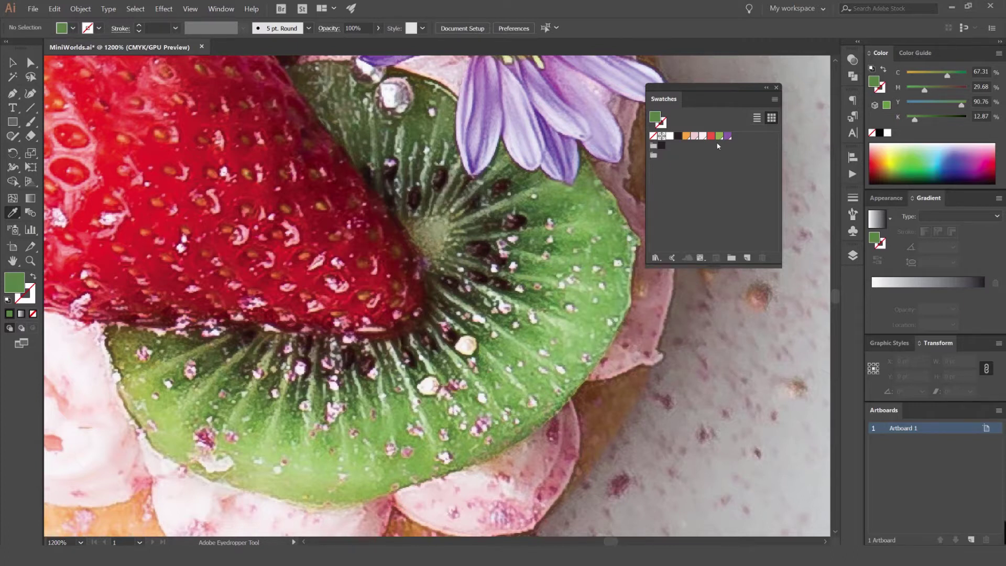
drag(718, 136, 660, 155)
drag(719, 137, 659, 149)
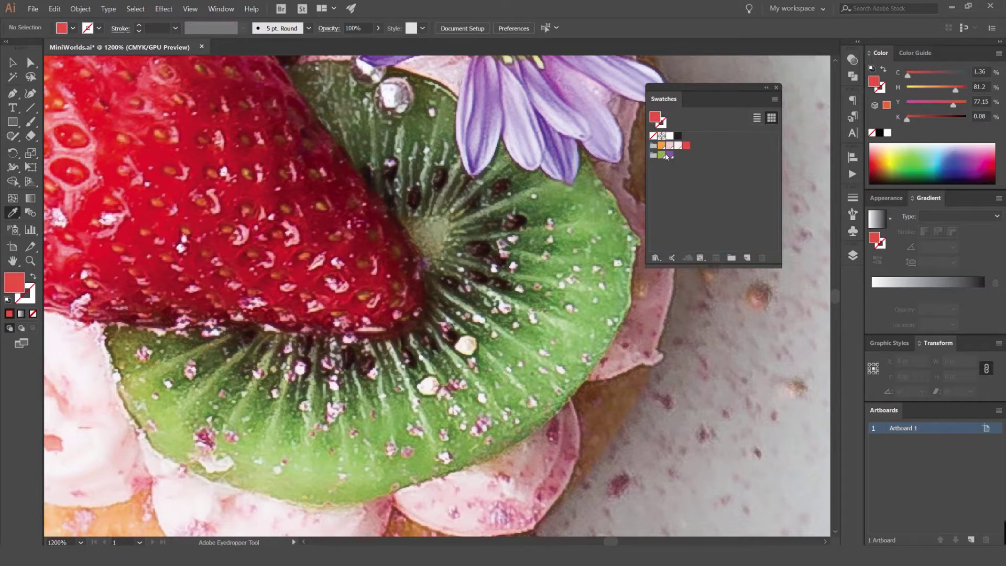
click(731, 258)
key(Return)
- Sample a deep red from the strawberry, save it as a global swatch, and place it in the group with green and purple
scroll(498, 199, down, 4)
scroll(461, 217, up, 4)
drag(456, 220, 550, 243)
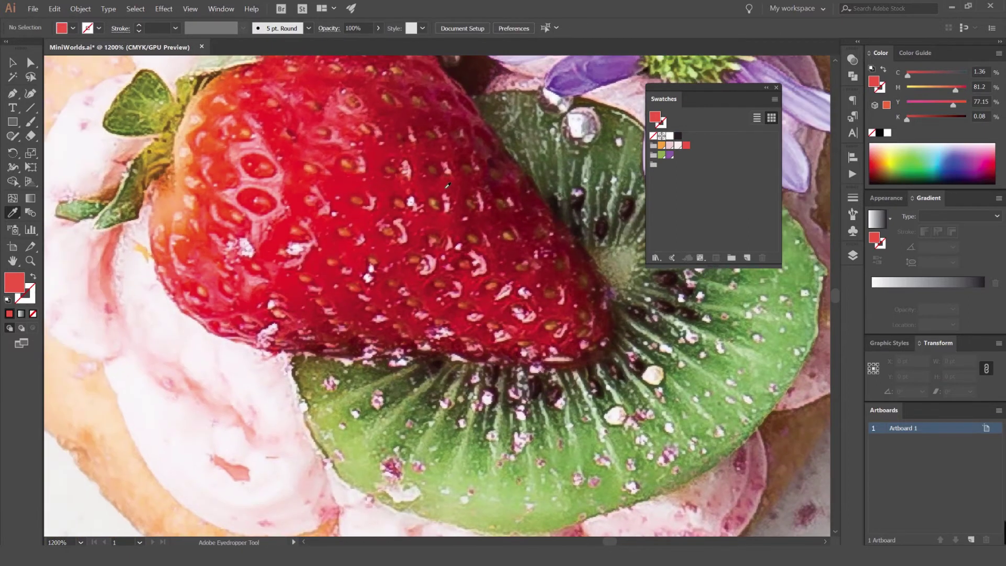
click(535, 251)
click(747, 258)
click(659, 180)
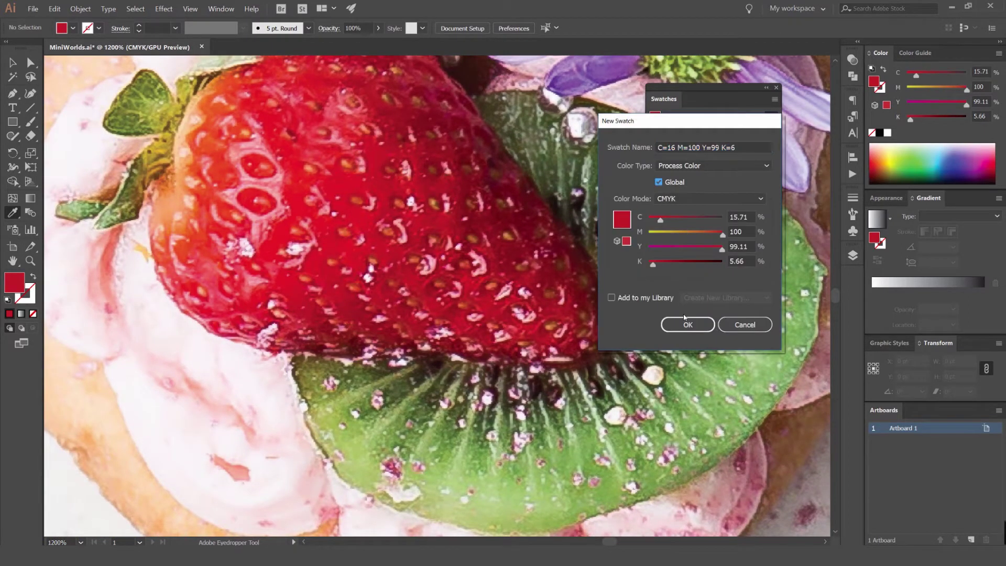
click(686, 323)
drag(686, 135, 678, 155)
- Sample a light green from the kiwi's lower flesh, save it as a global swatch, and add it after the deep red
scroll(406, 201, left, 5)
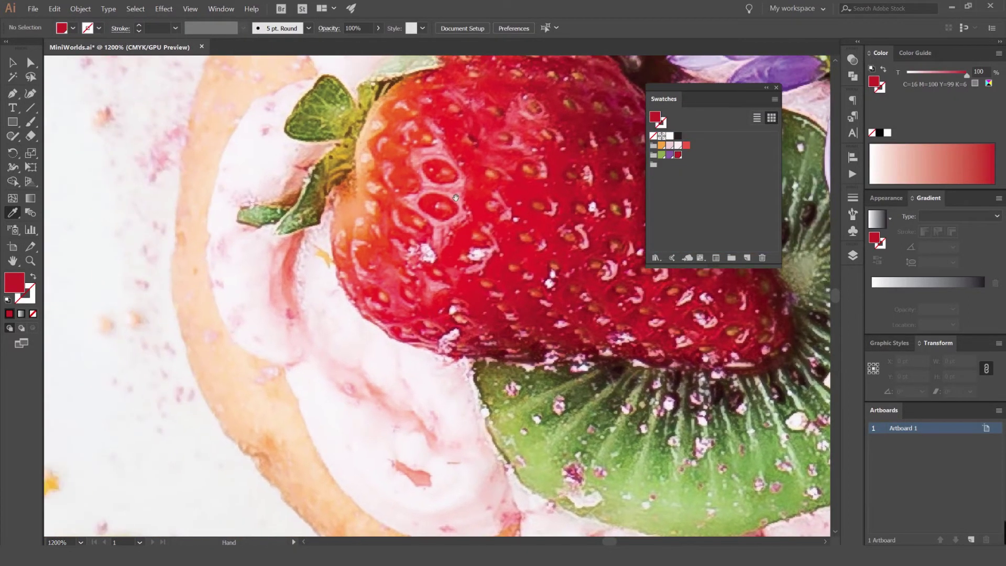
scroll(430, 175, down, 5)
scroll(461, 137, up, 5)
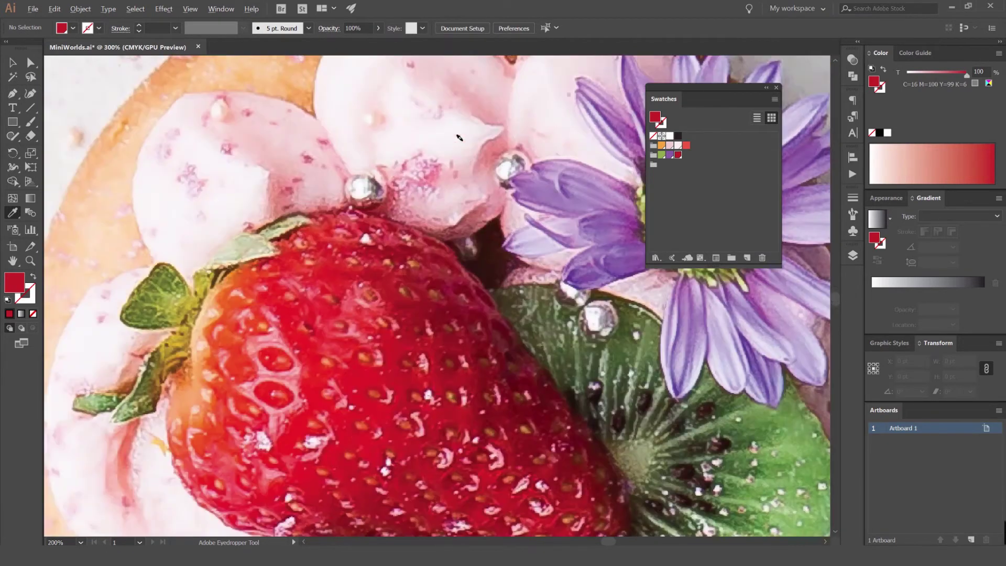
drag(558, 294, 440, 187)
scroll(441, 187, down, 1)
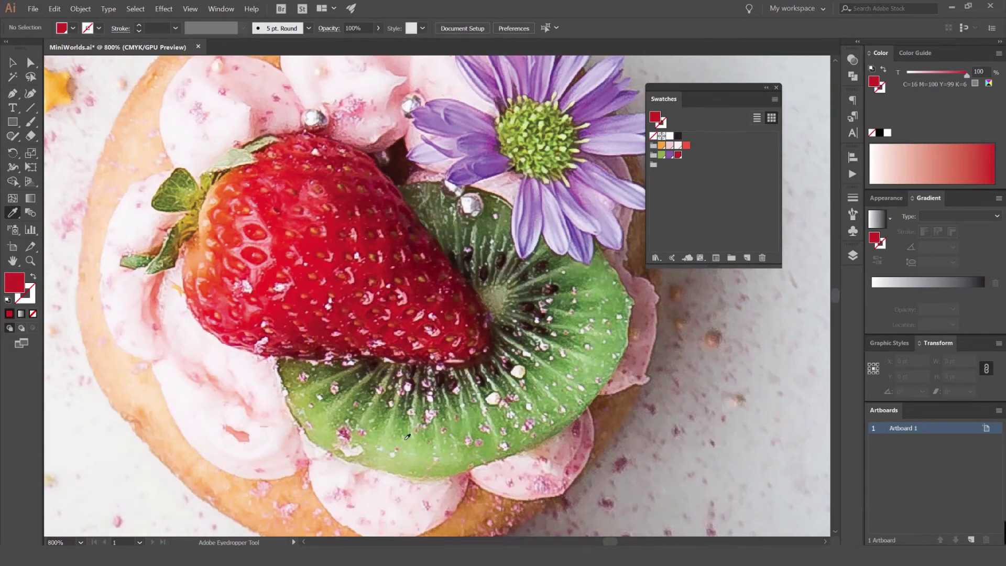
click(406, 437)
click(747, 257)
click(658, 182)
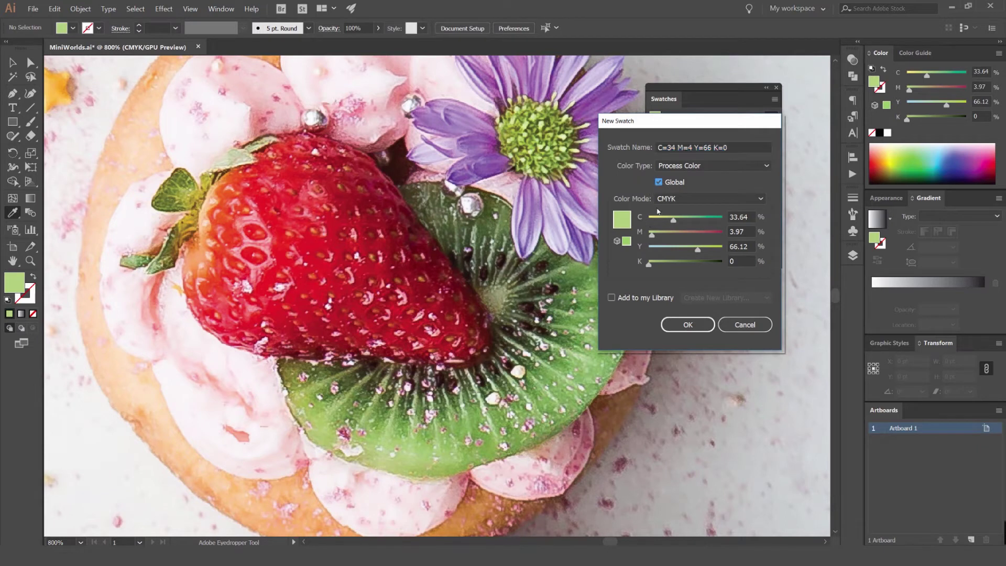
click(686, 325)
drag(686, 136, 682, 156)
- Activate the Selection tool, show the whole dessert photo at 100%, and move the floating Swatches panel clear of it
key(v)
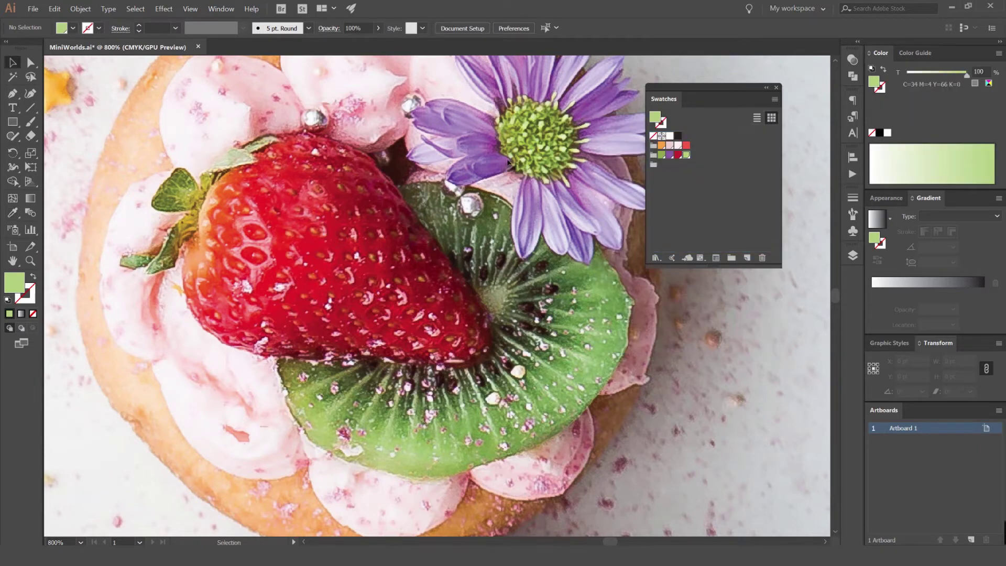
scroll(486, 177, down, 4)
drag(462, 179, 580, 203)
scroll(482, 193, down, 3)
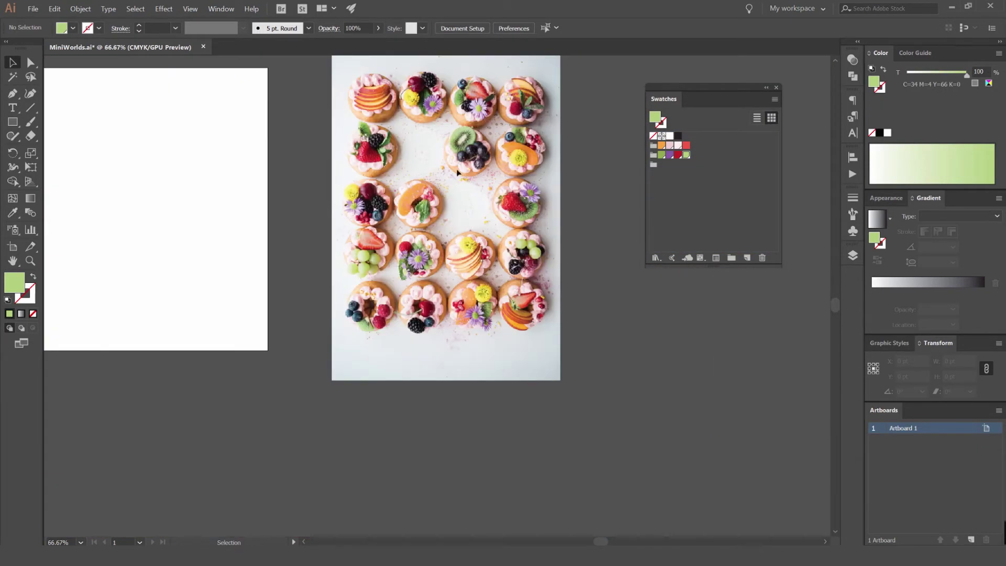
scroll(443, 156, up, 1)
drag(414, 147, 453, 175)
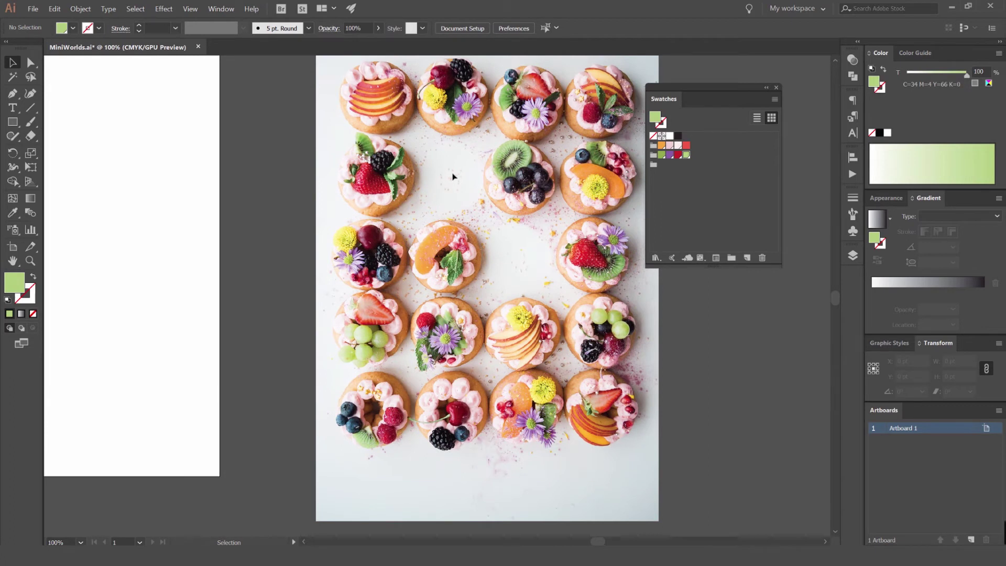
drag(713, 97, 748, 125)
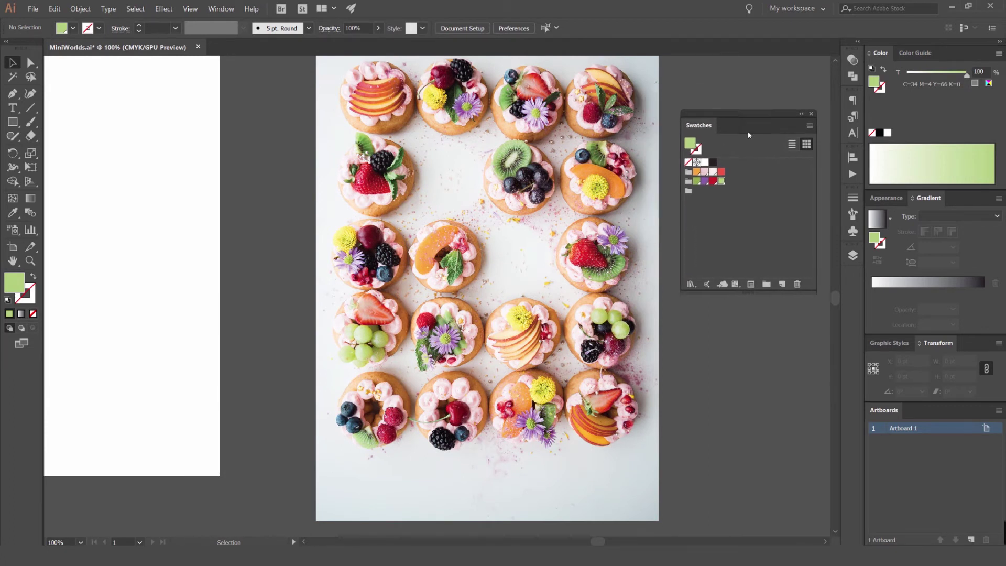